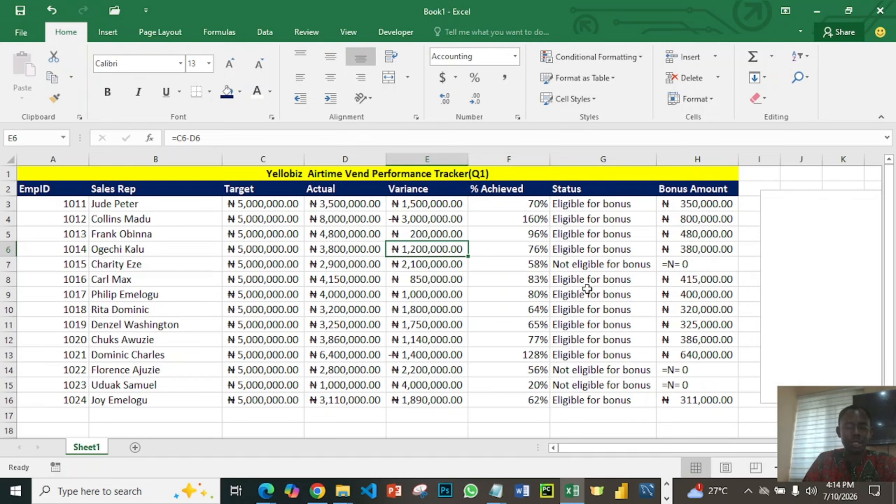
# - Clear the Status results in G4:G16 and refill them down to row 16 from the formula in G3
pyautogui.click(581, 206)
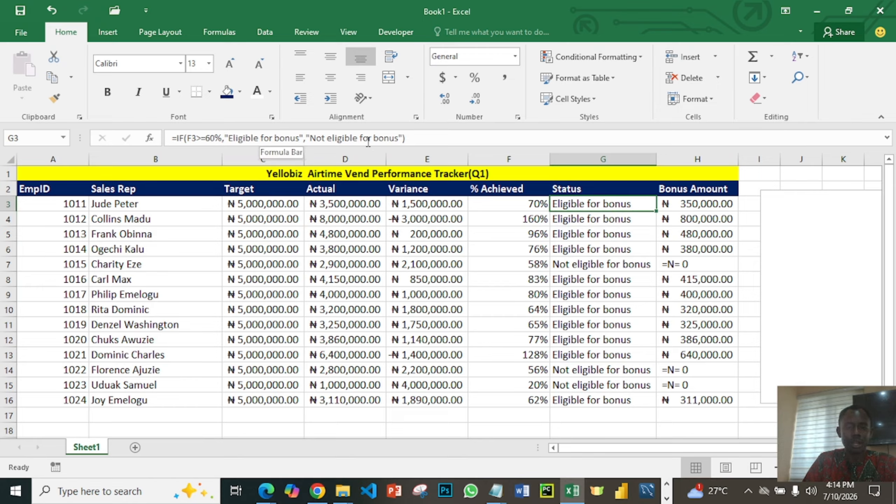
pyautogui.click(590, 221)
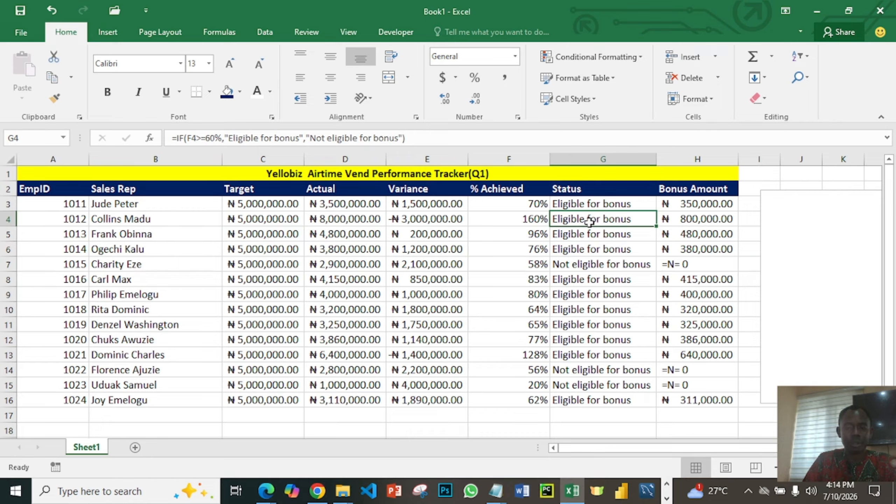
pyautogui.moveTo(590, 221); pyautogui.dragTo(592, 394)
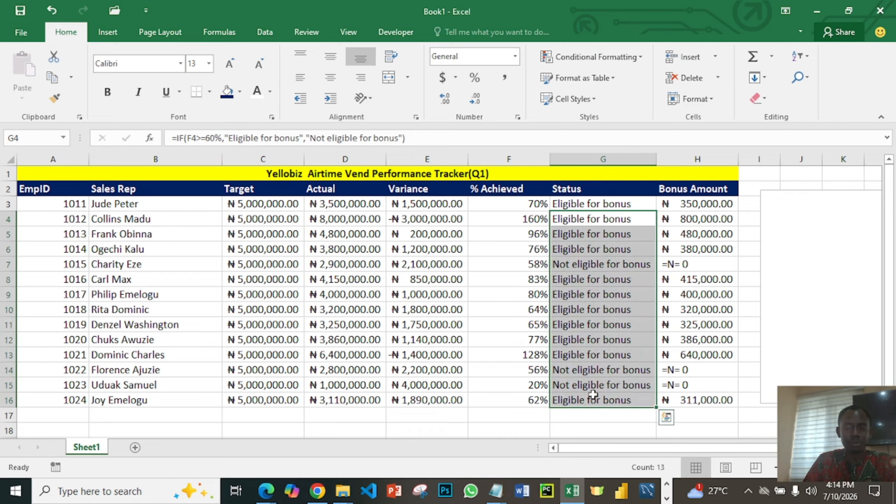
pyautogui.press('Delete')
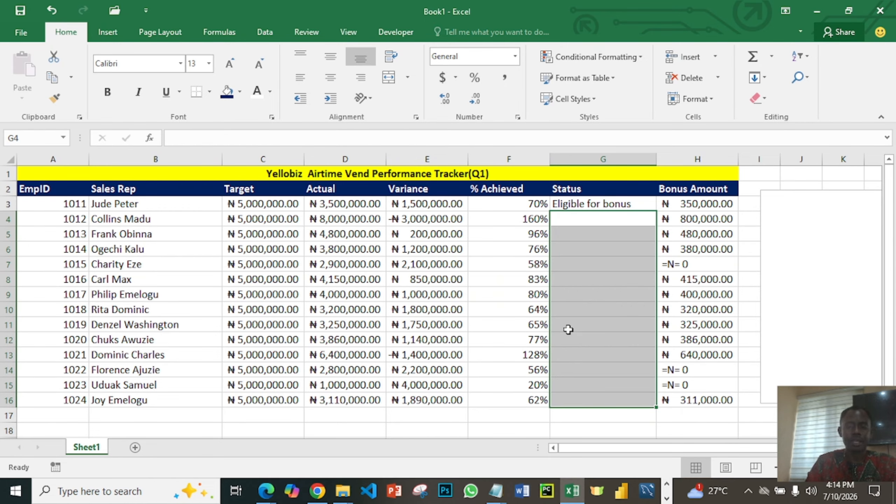
pyautogui.click(579, 204)
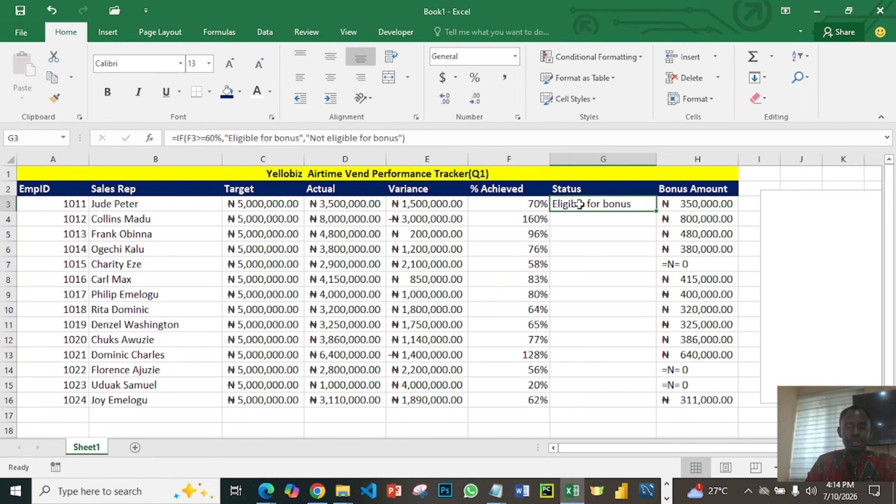
pyautogui.doubleClick(656, 211)
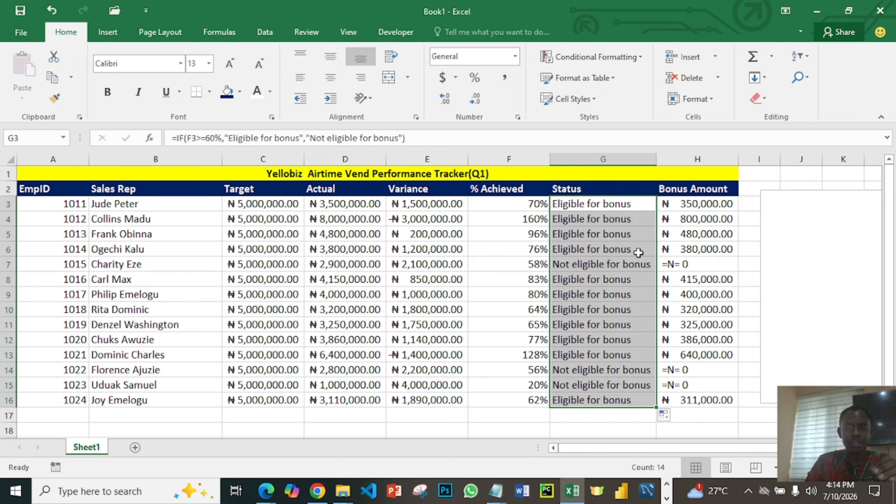
# - Check the Bonus Amount formulas in H3 and H7, and change the Actual value in D7 to 3500000
pyautogui.click(699, 208)
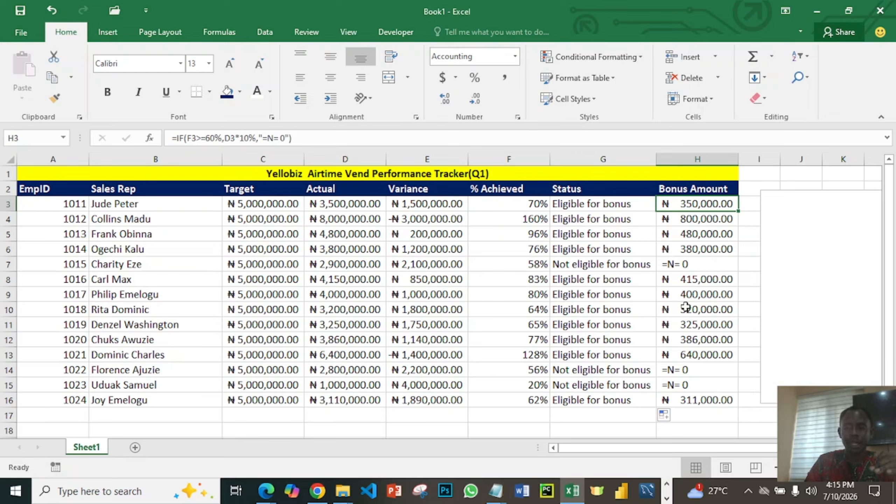
pyautogui.click(683, 263)
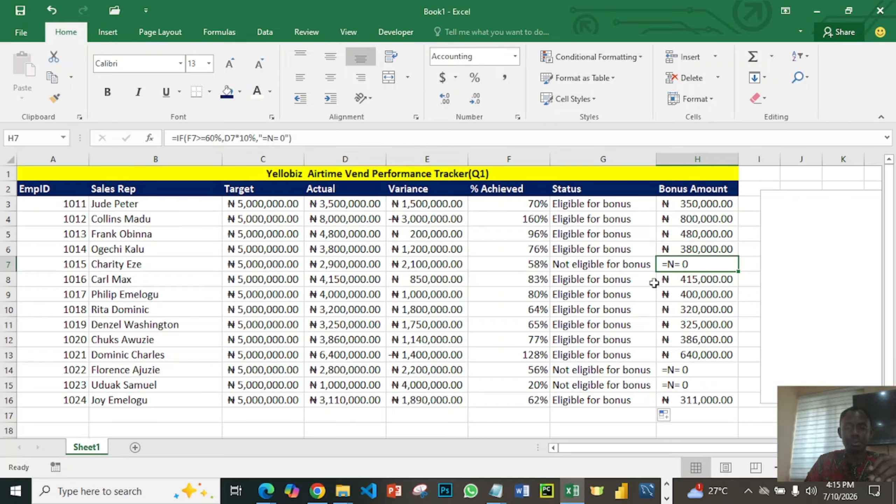
pyautogui.click(359, 265)
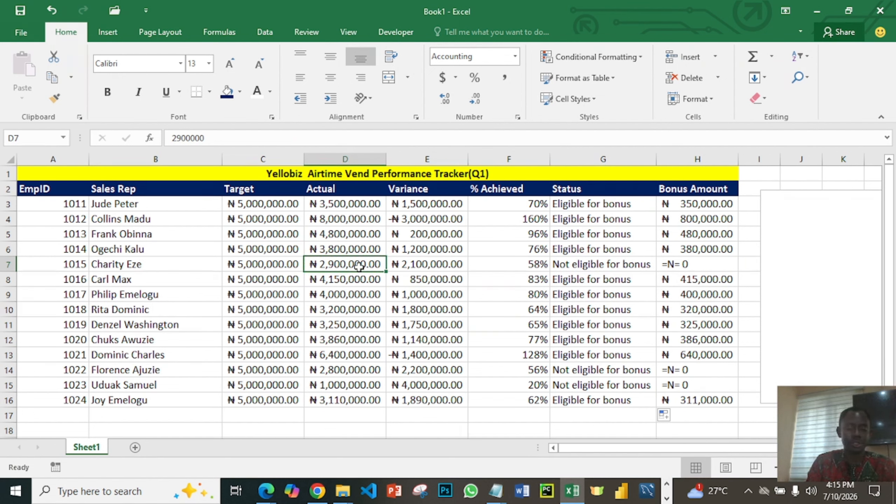
pyautogui.write('35')
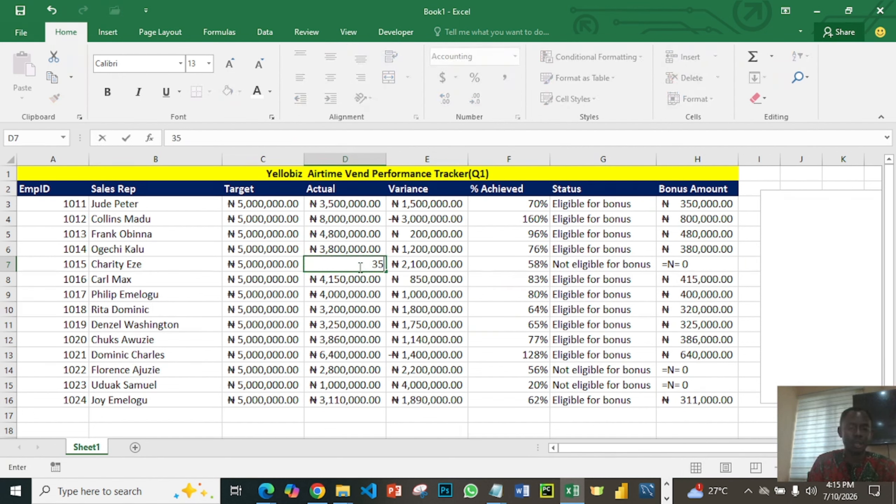
pyautogui.write('00000')
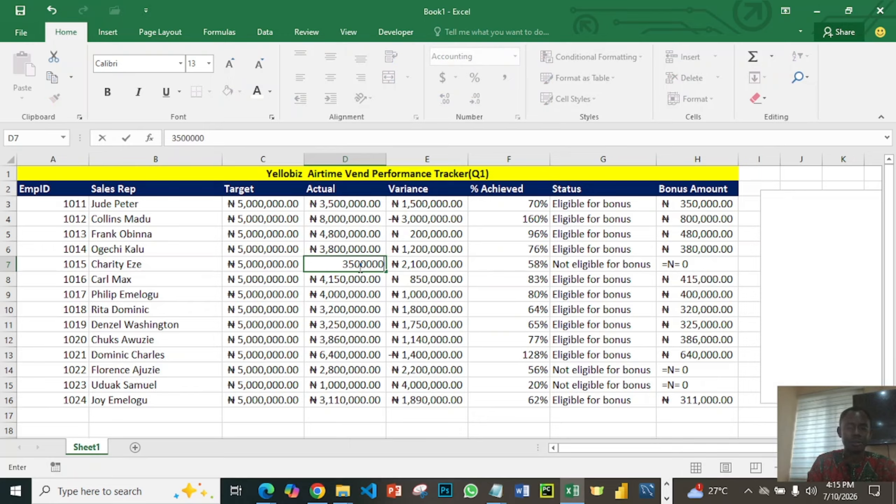
pyautogui.click(379, 342)
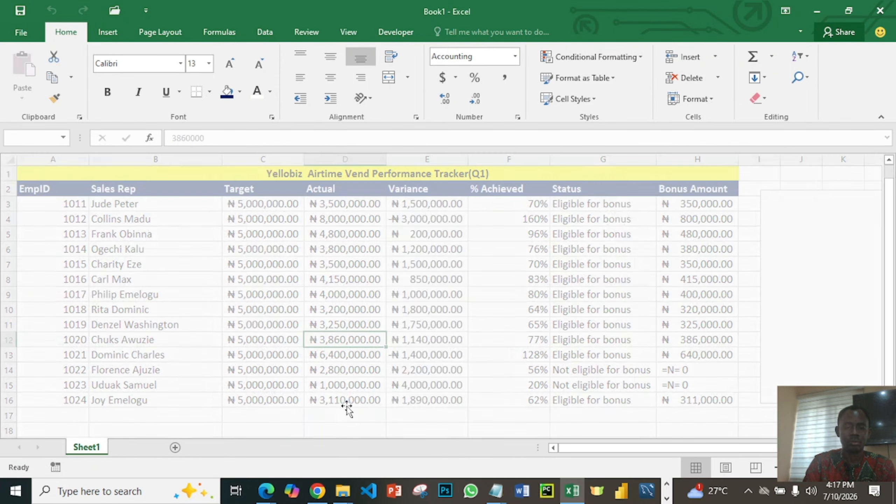
# - Add a blank worksheet after Sheet1 and delete the stray Chart3 chart sheet
pyautogui.press('F11')
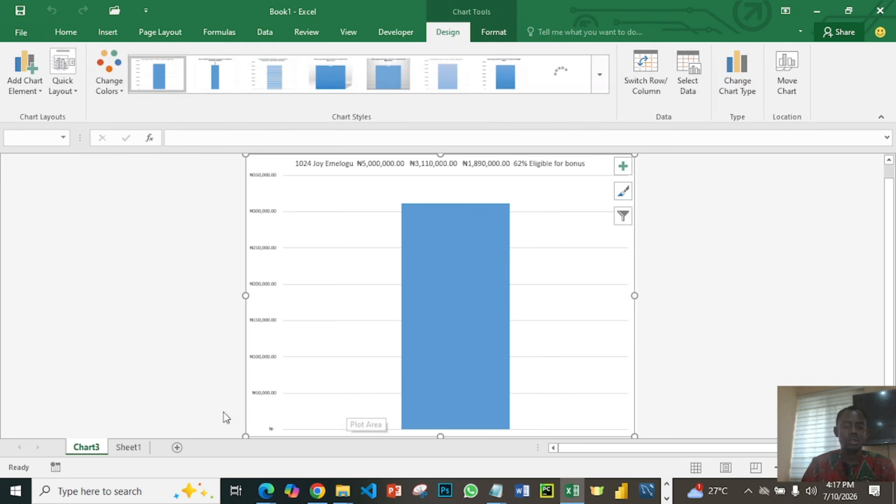
pyautogui.click(124, 447)
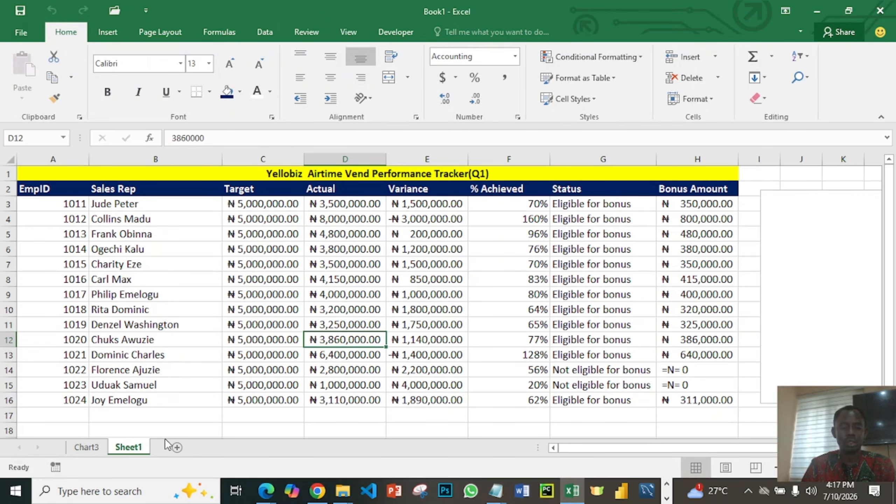
pyautogui.click(176, 447)
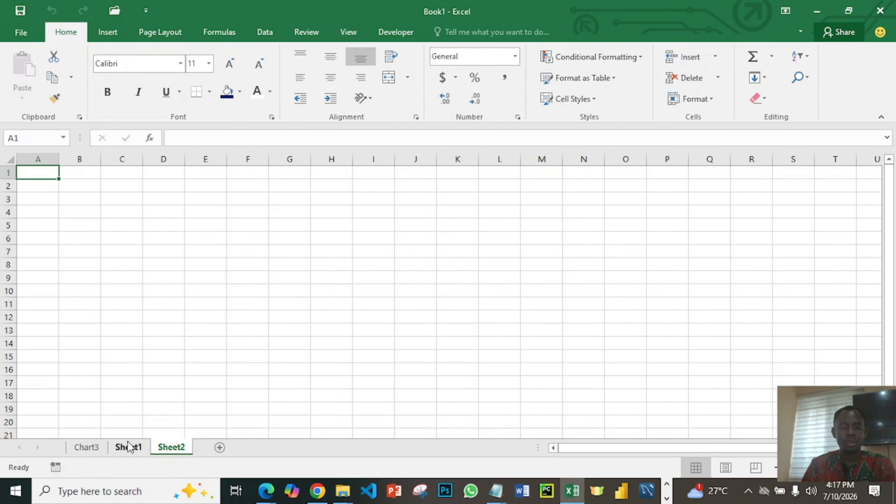
pyautogui.rightClick(94, 447)
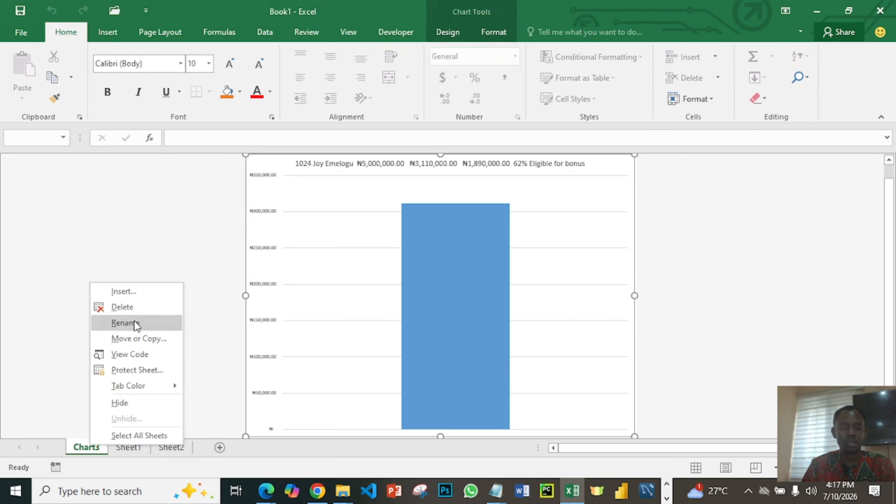
pyautogui.click(124, 307)
pyautogui.click(433, 279)
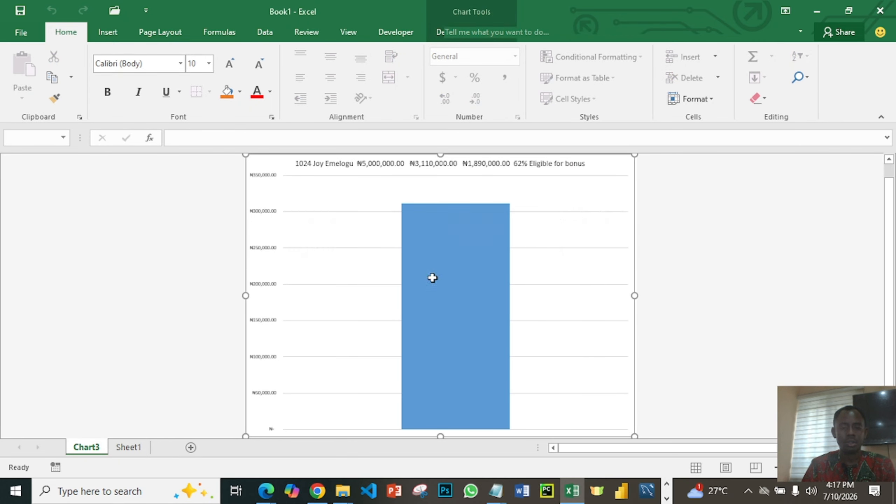
pyautogui.click(135, 447)
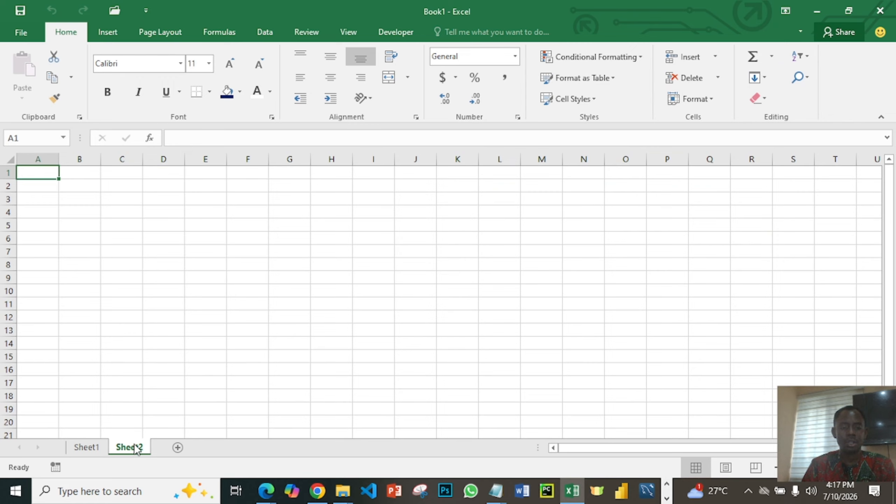
# - Copy the title and header rows A1:H2 from Sheet1 and paste them at A1 of Sheet2
pyautogui.click(92, 447)
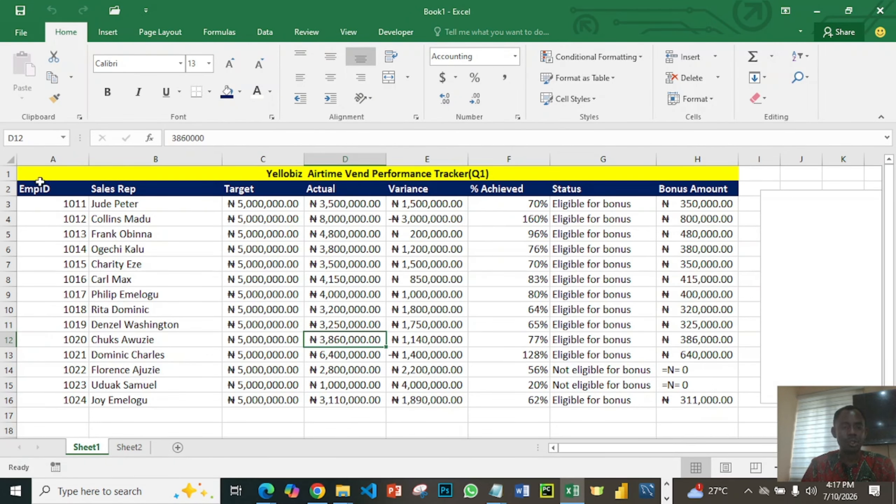
pyautogui.moveTo(33, 173); pyautogui.dragTo(120, 184)
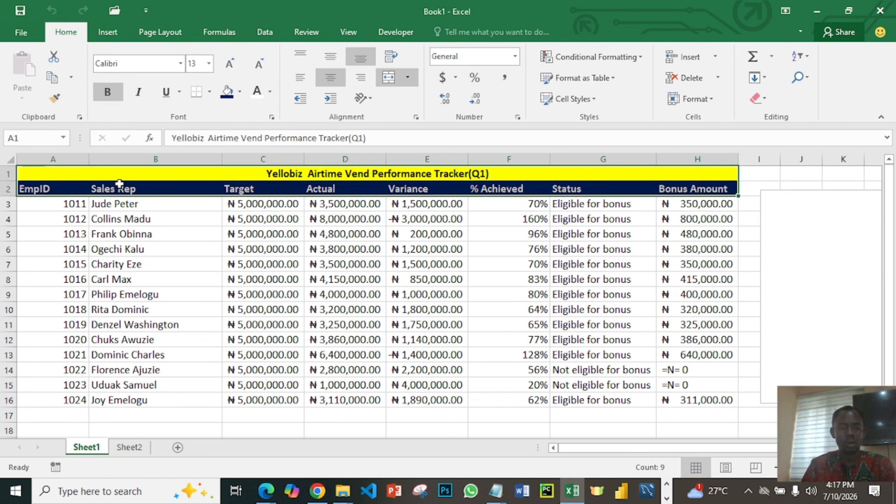
pyautogui.hotkey('ctrl', 'c')
pyautogui.click(122, 448)
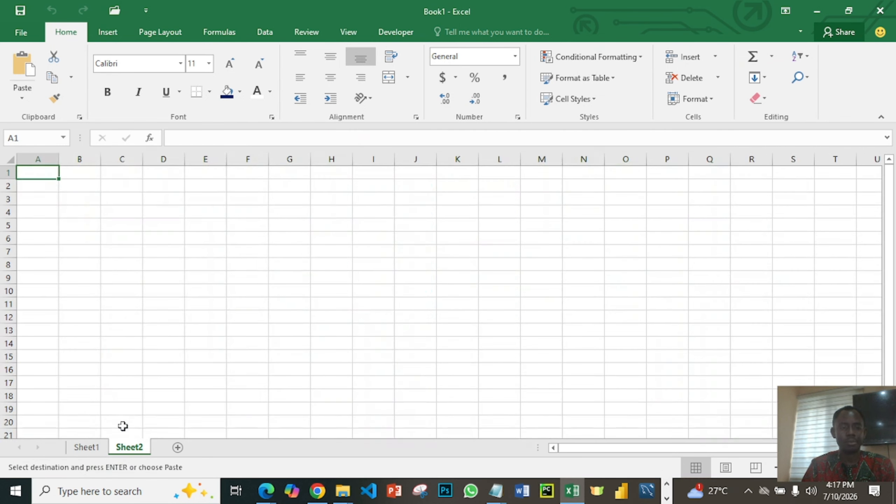
pyautogui.hotkey('ctrl', 'v')
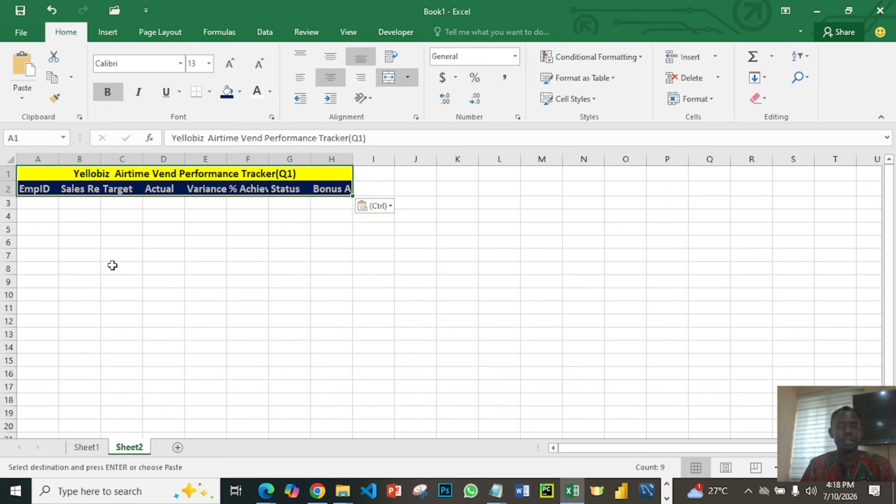
pyautogui.moveTo(353, 161); pyautogui.dragTo(621, 155)
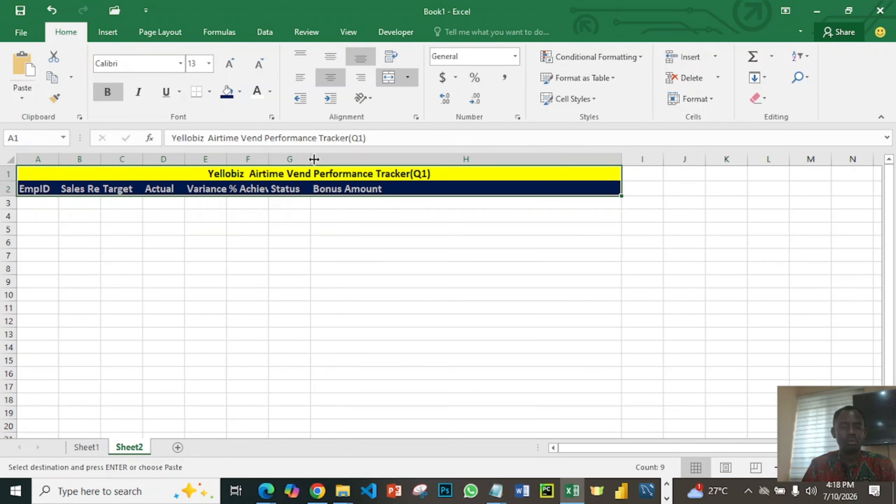
pyautogui.moveTo(311, 155); pyautogui.dragTo(492, 156)
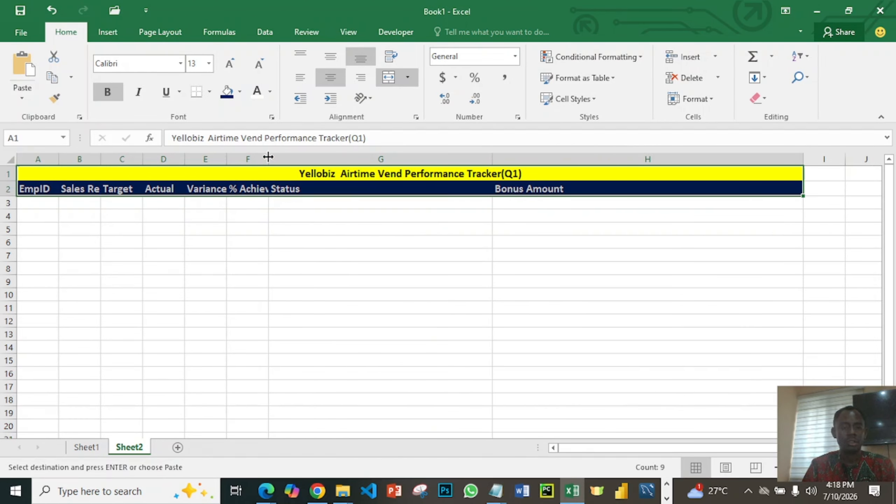
pyautogui.hotkey('ctrl', 'z')
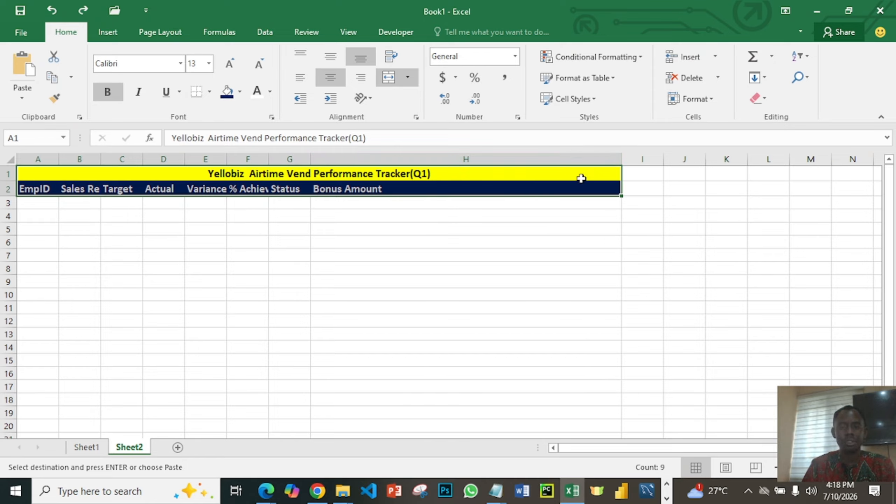
# - Set the width of columns A to H to 15, and widen the Sales Rep column to about twice that
pyautogui.click(713, 99)
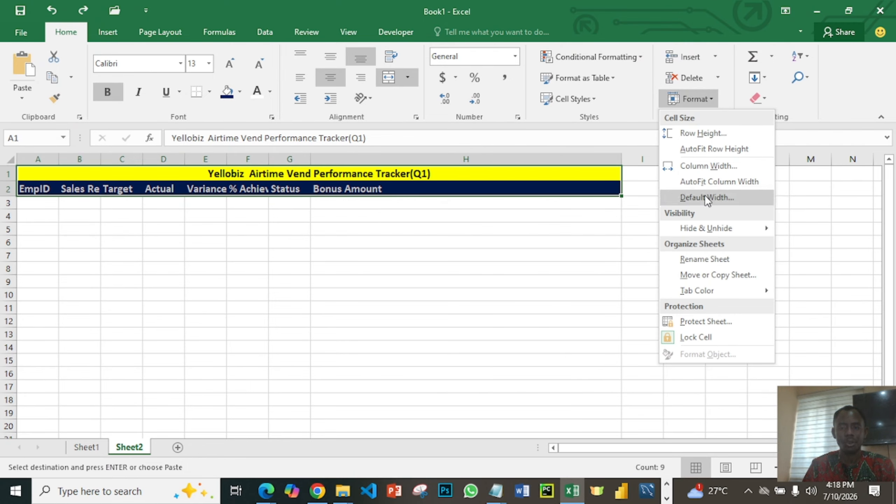
pyautogui.click(703, 165)
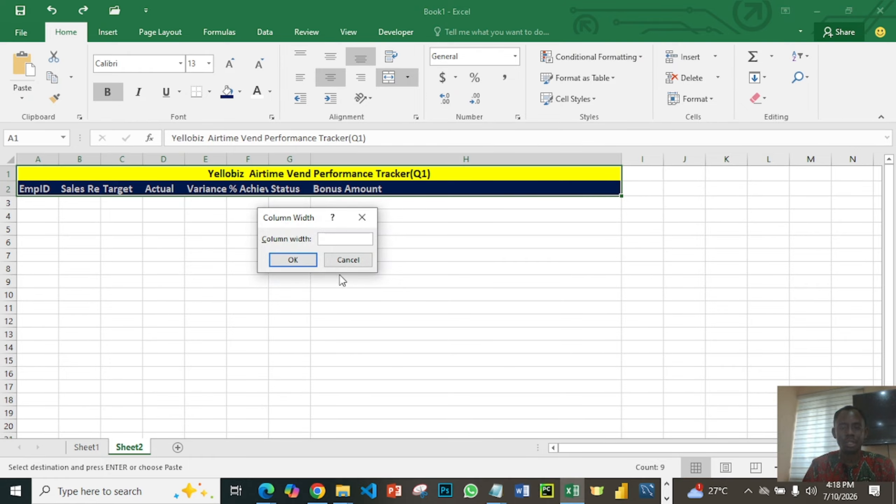
pyautogui.write('15')
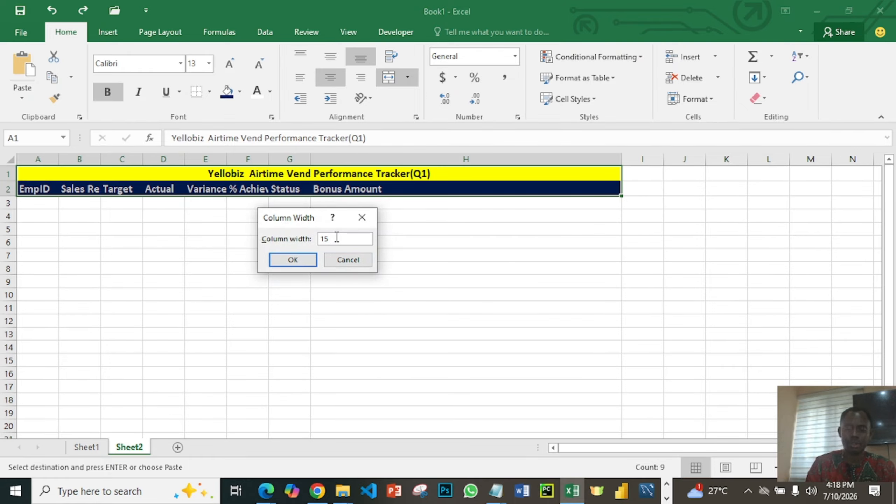
pyautogui.press('Return')
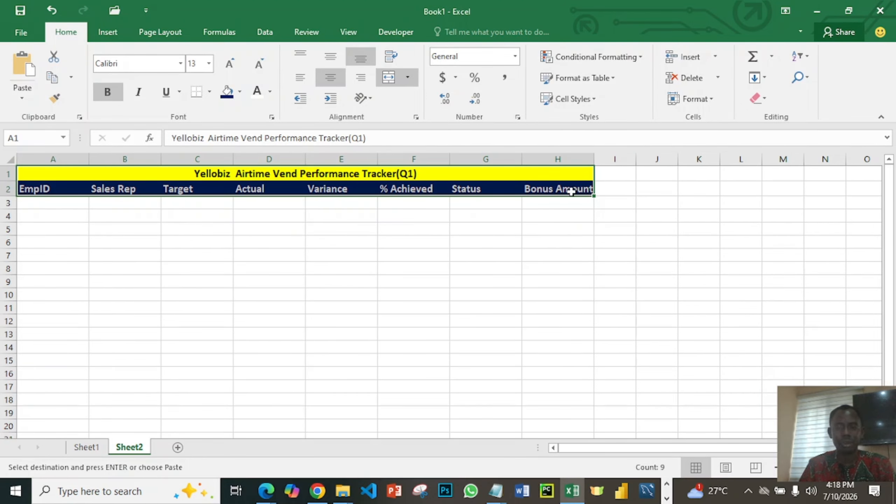
pyautogui.moveTo(161, 158); pyautogui.dragTo(235, 156)
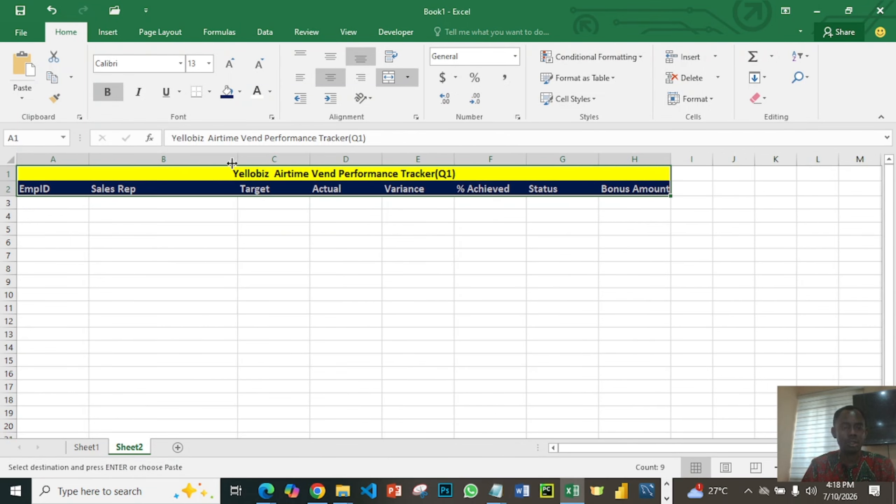
# - Copy the EmpID, Sales Rep, Target and Actual data A3:D16 from Sheet1 and paste it at A3 of Sheet2
pyautogui.click(94, 449)
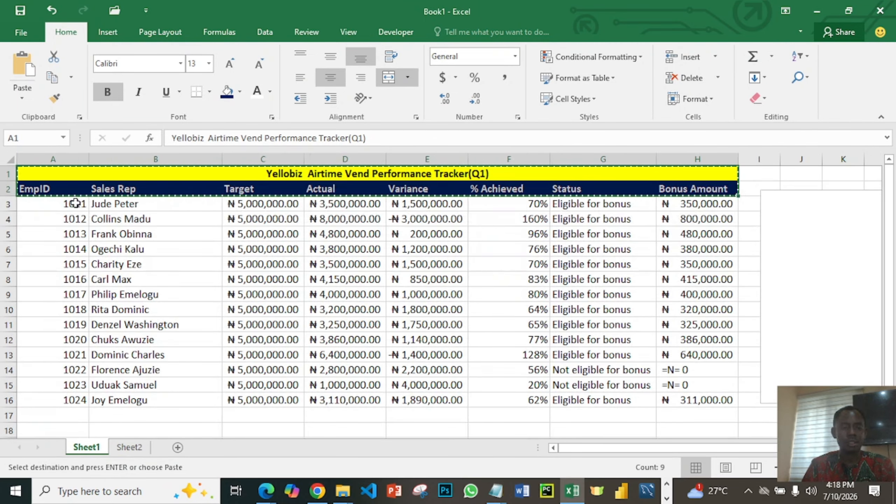
pyautogui.moveTo(75, 203); pyautogui.dragTo(148, 397)
pyautogui.hotkey('ctrl', 'c')
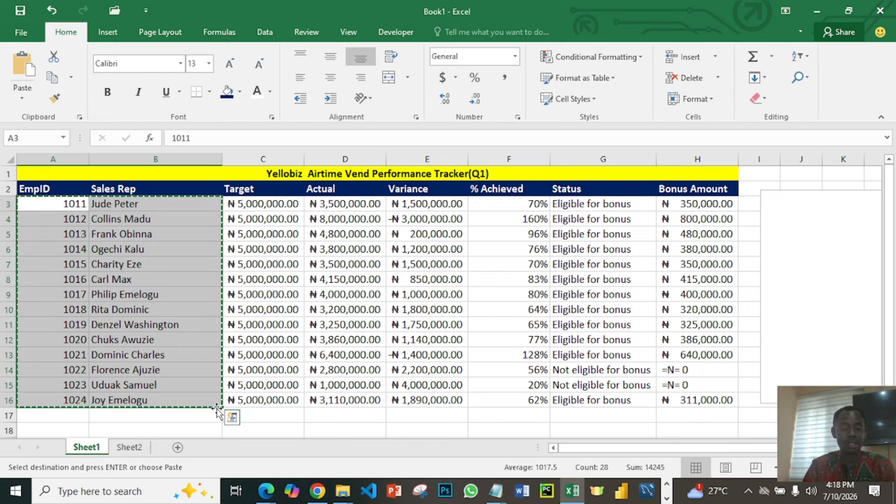
pyautogui.click(230, 370)
pyautogui.moveTo(66, 204); pyautogui.dragTo(252, 395)
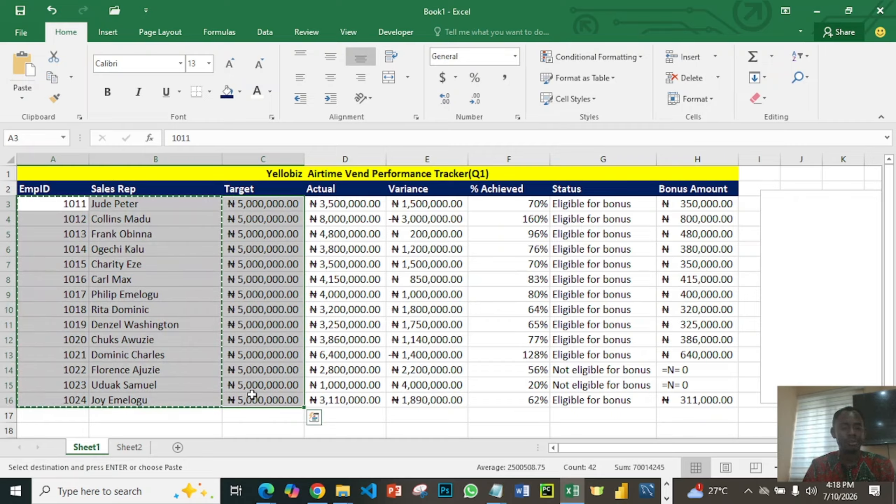
pyautogui.hotkey('ctrl', 'c')
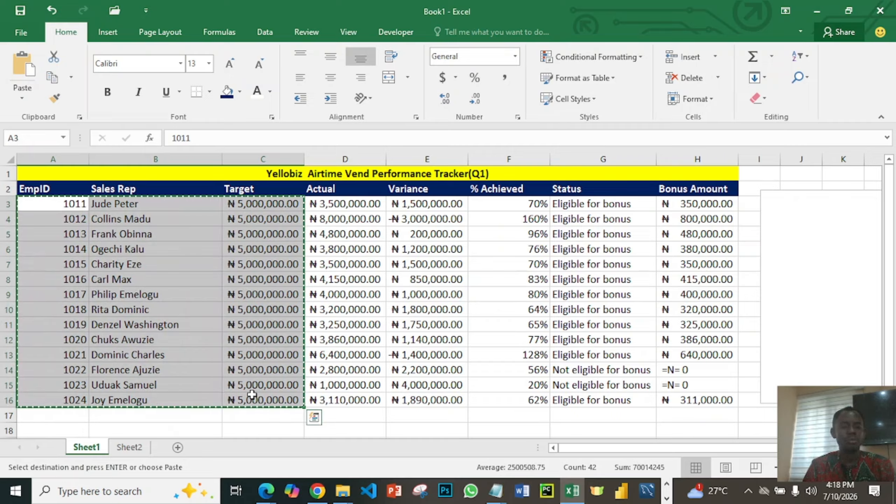
pyautogui.click(304, 264)
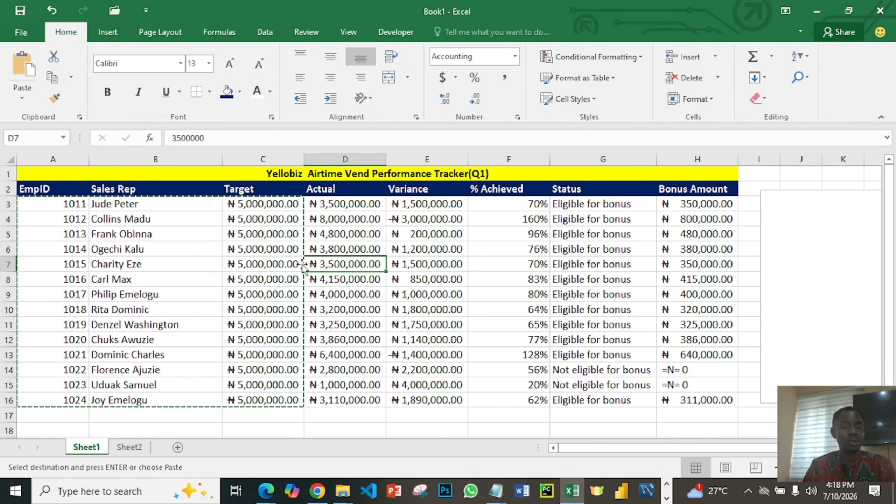
pyautogui.moveTo(52, 205); pyautogui.dragTo(330, 410)
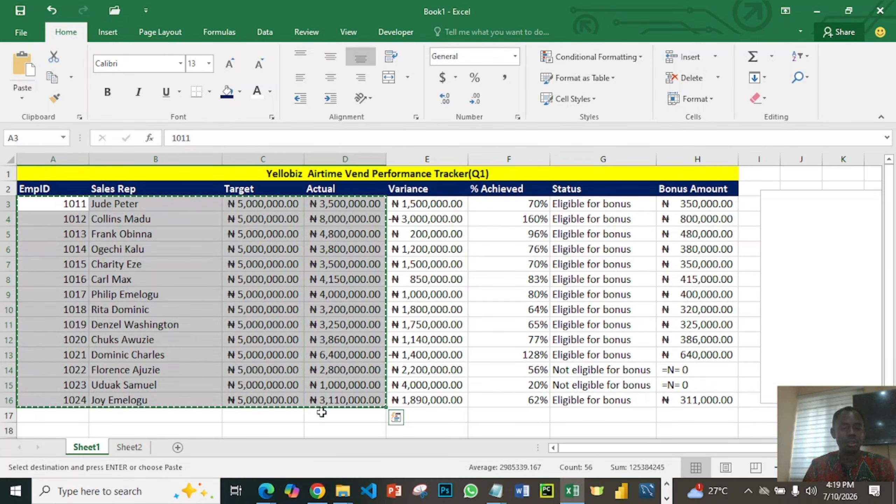
pyautogui.click(129, 447)
pyautogui.click(29, 201)
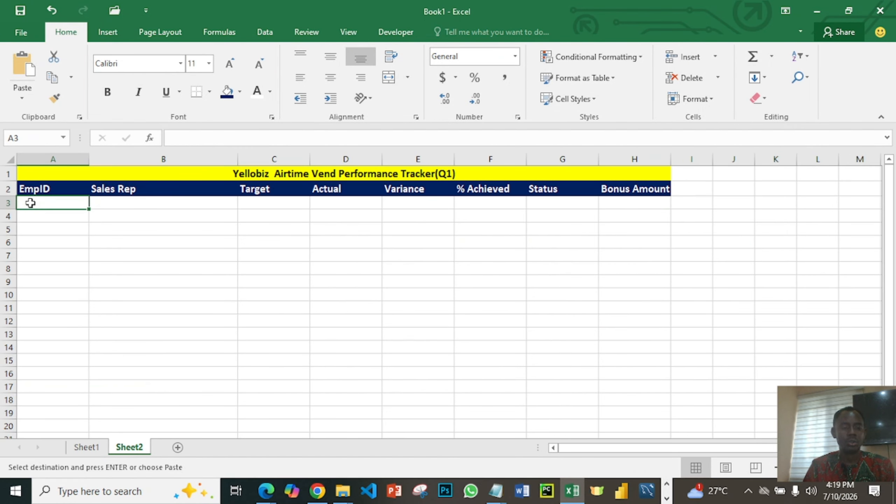
pyautogui.hotkey('ctrl', 'v')
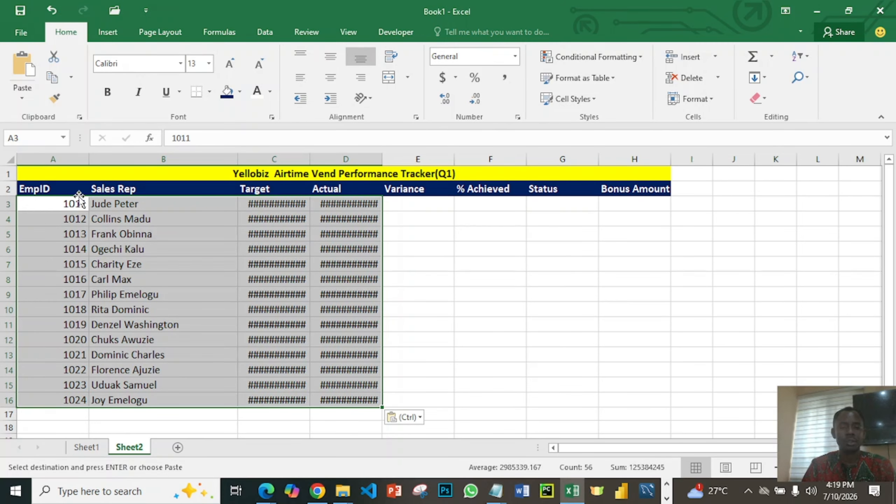
# - Autofit the widths of the Target and Actual columns C and D on Sheet2
pyautogui.click(300, 237)
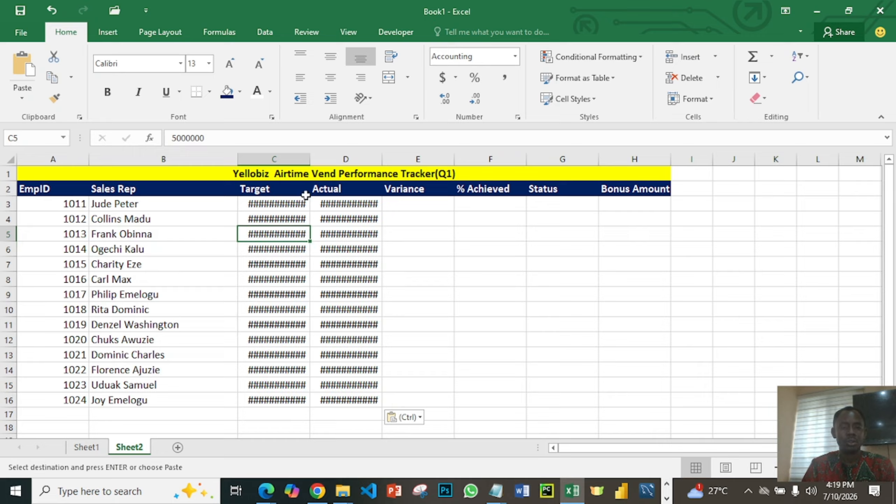
pyautogui.doubleClick(309, 157)
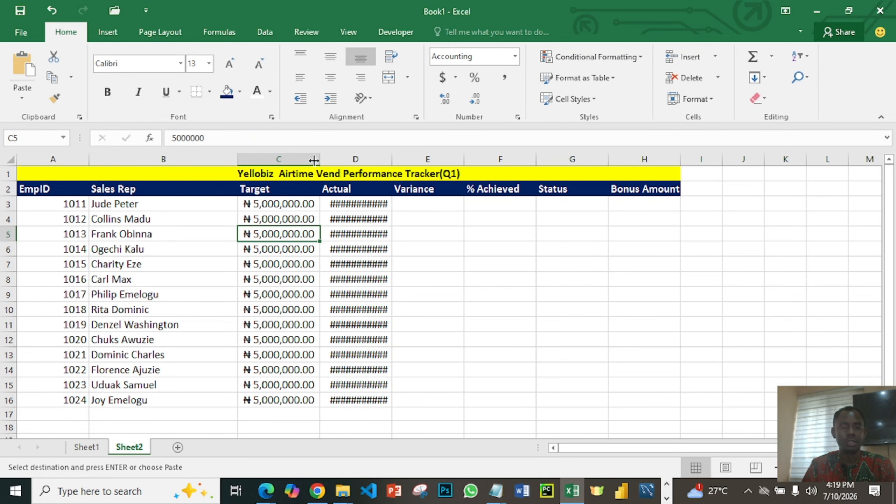
pyautogui.doubleClick(392, 160)
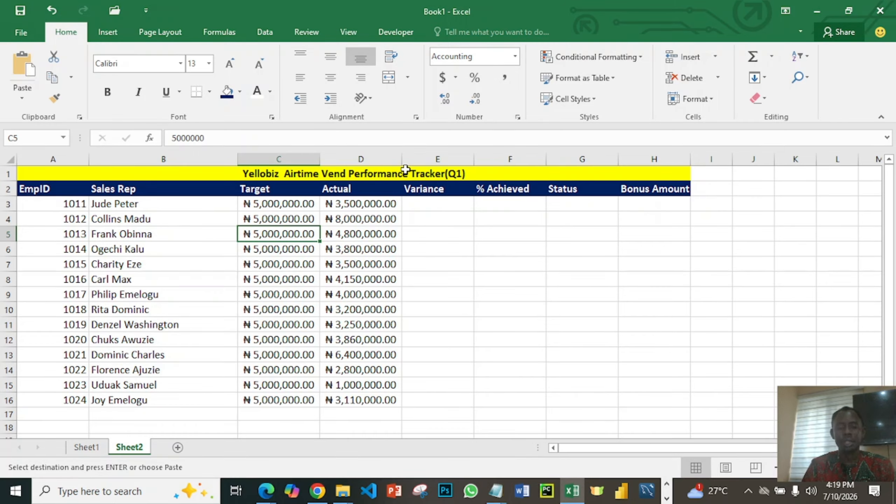
# - Enter the Variance formula =C3-D3 in E3 and fill it down to E16
pyautogui.click(437, 208)
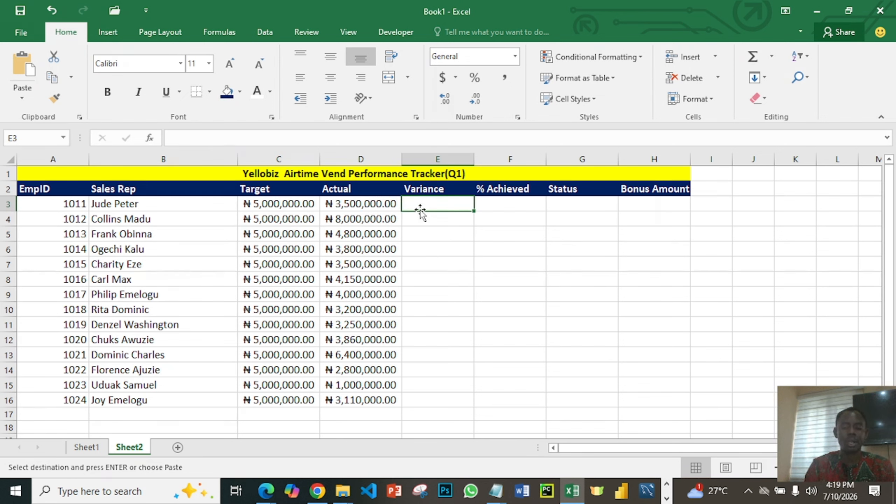
pyautogui.press('Escape')
pyautogui.write('=')
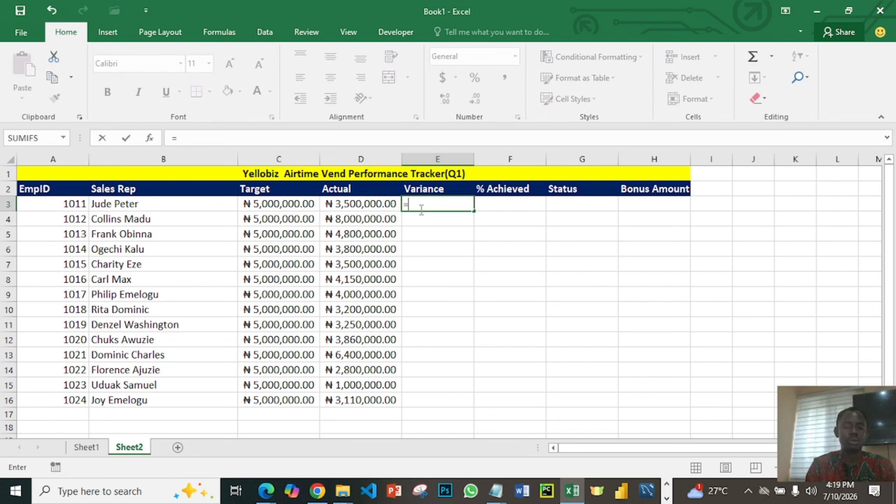
pyautogui.click(277, 209)
pyautogui.write('-')
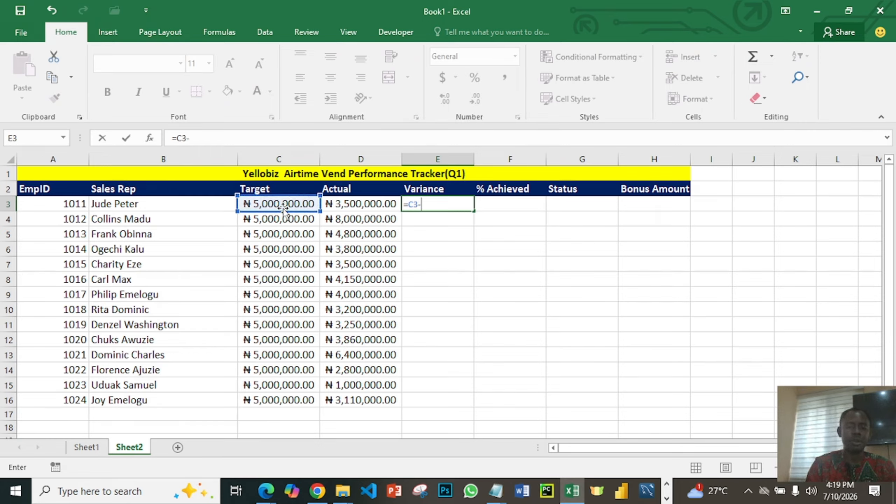
pyautogui.click(353, 203)
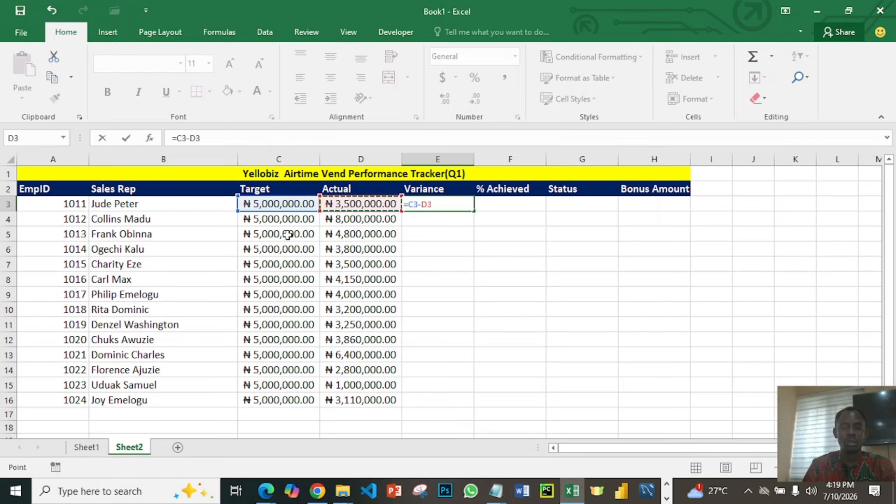
pyautogui.press('Return')
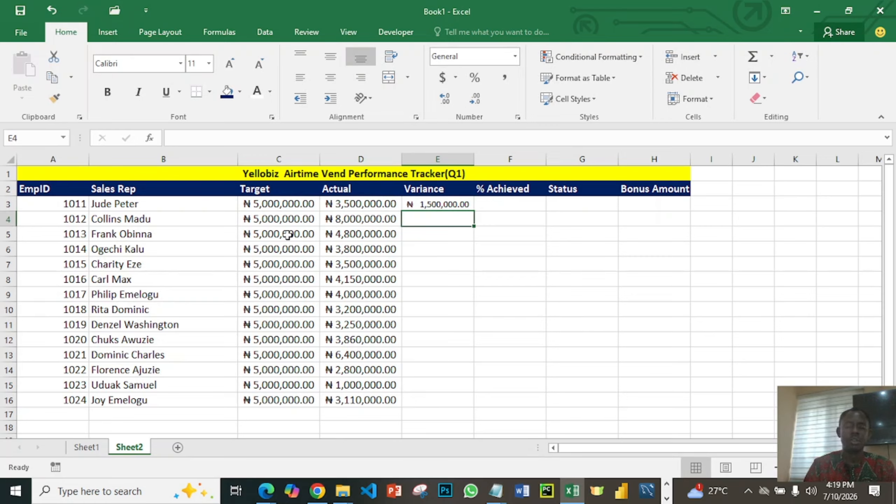
pyautogui.click(451, 202)
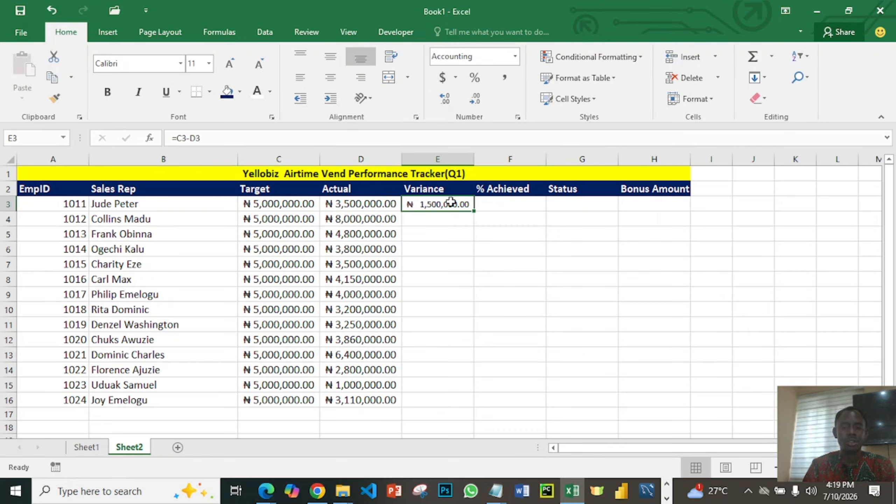
pyautogui.doubleClick(474, 210)
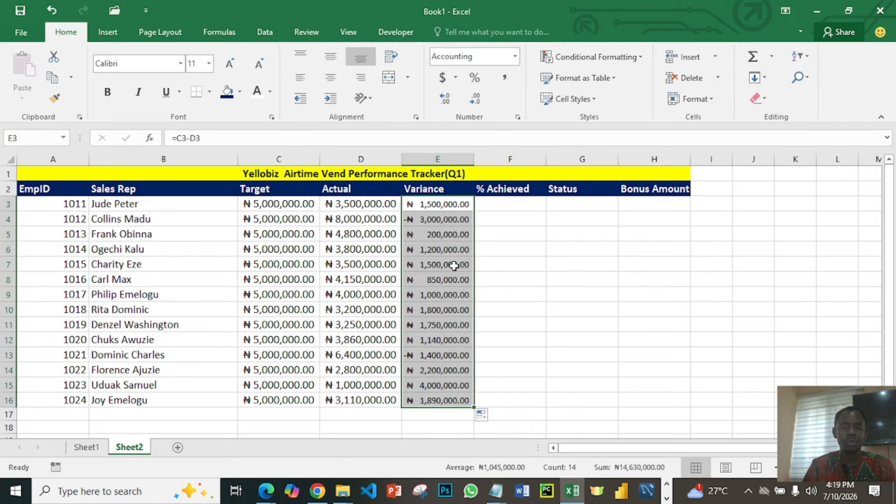
# - Enter the % Achieved formula =D3/C3 in F3, dividing Actual by Target
pyautogui.click(482, 270)
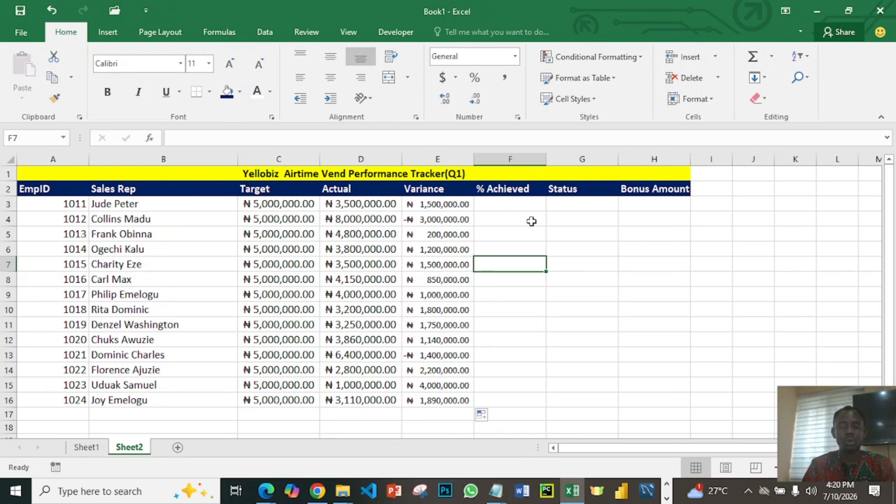
pyautogui.click(515, 208)
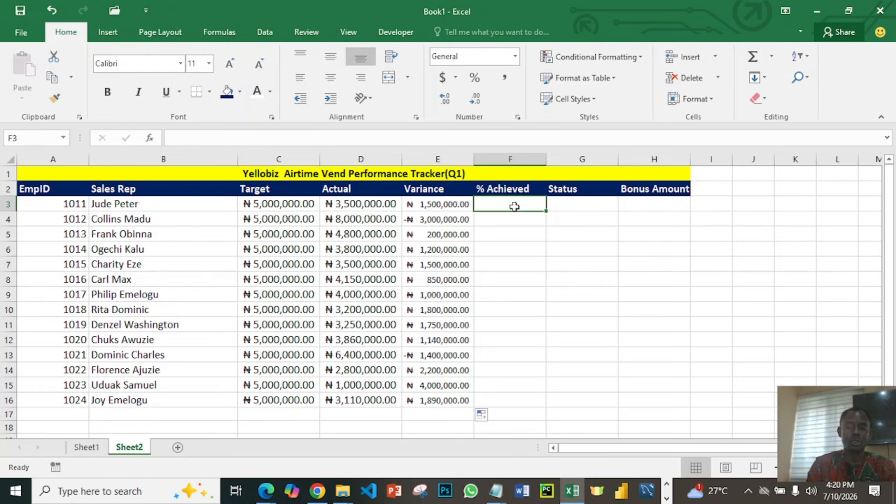
pyautogui.write('=')
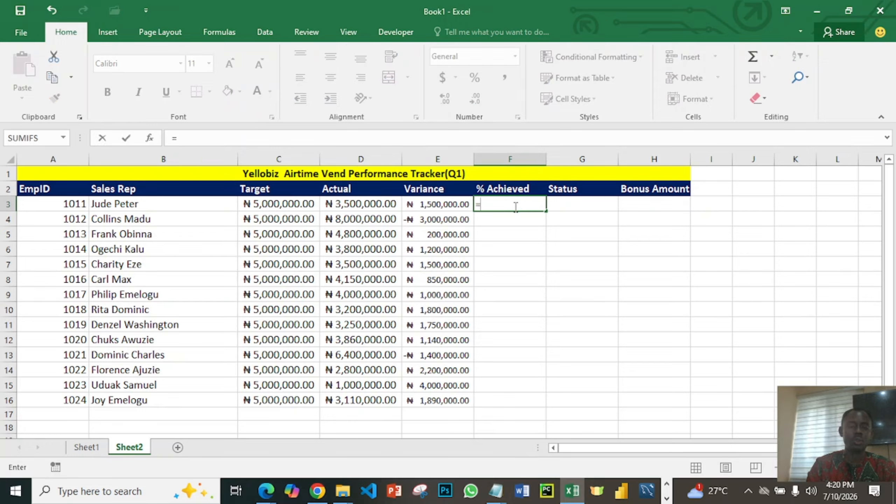
pyautogui.click(359, 204)
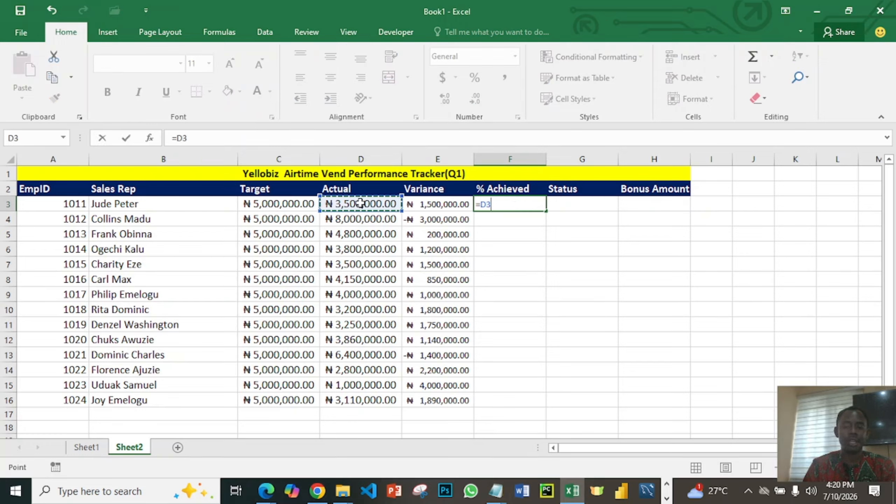
pyautogui.write('/')
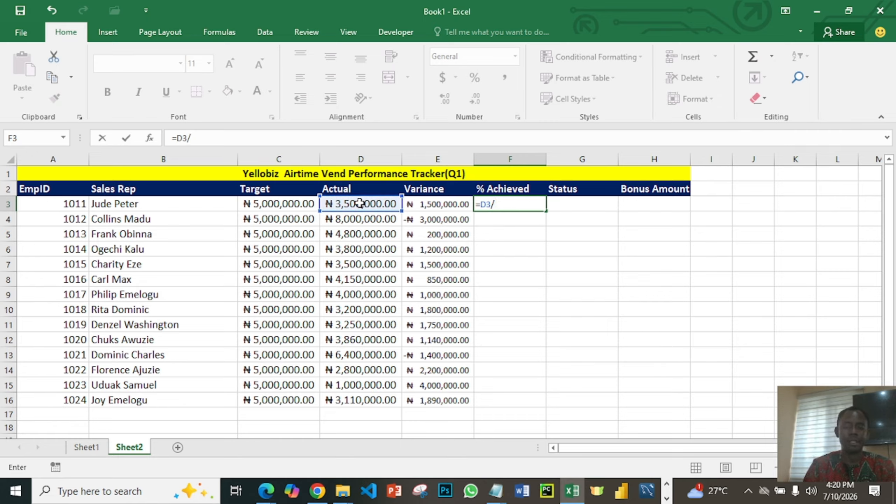
pyautogui.click(277, 204)
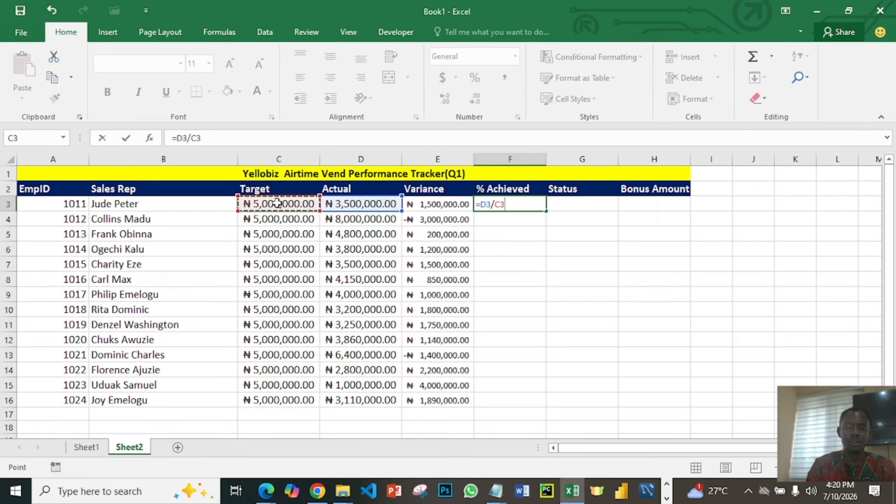
pyautogui.press('Return')
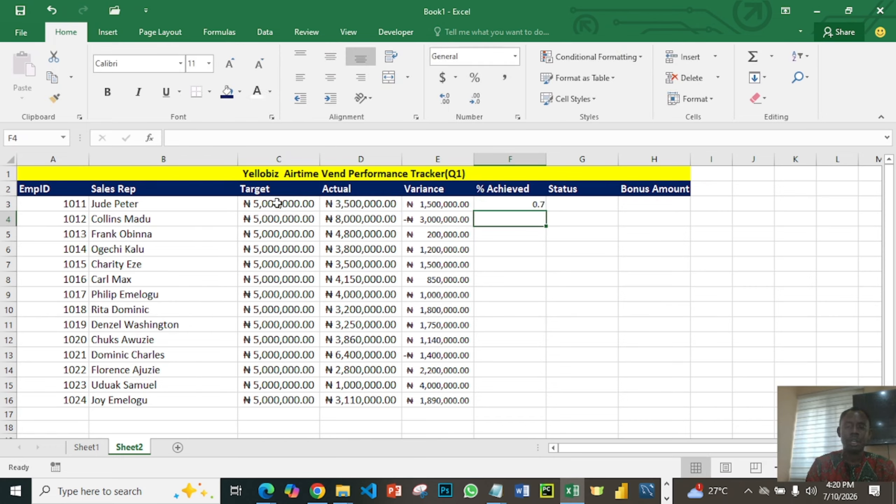
# - Format F3 as a percentage and fill its formula down to F16
pyautogui.click(525, 204)
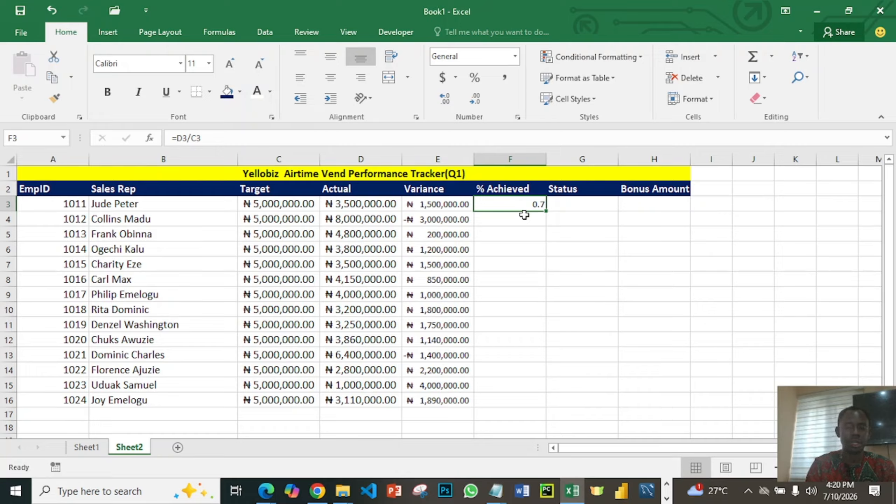
pyautogui.click(477, 75)
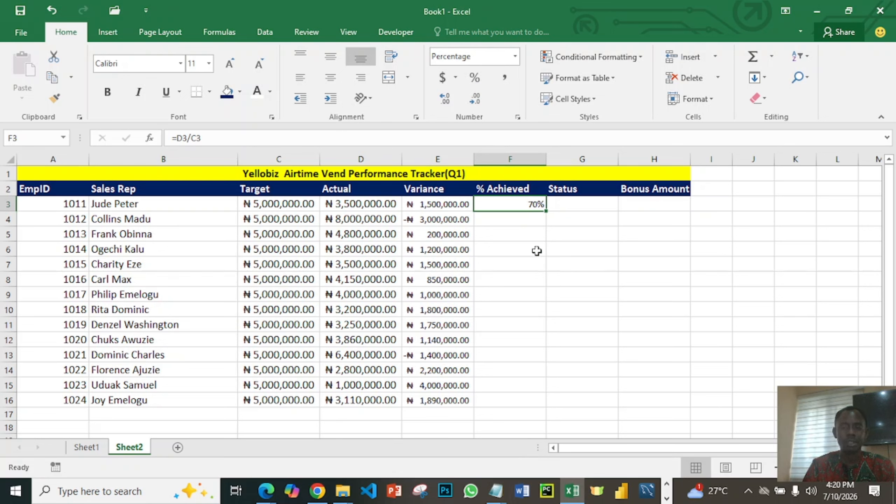
pyautogui.doubleClick(546, 212)
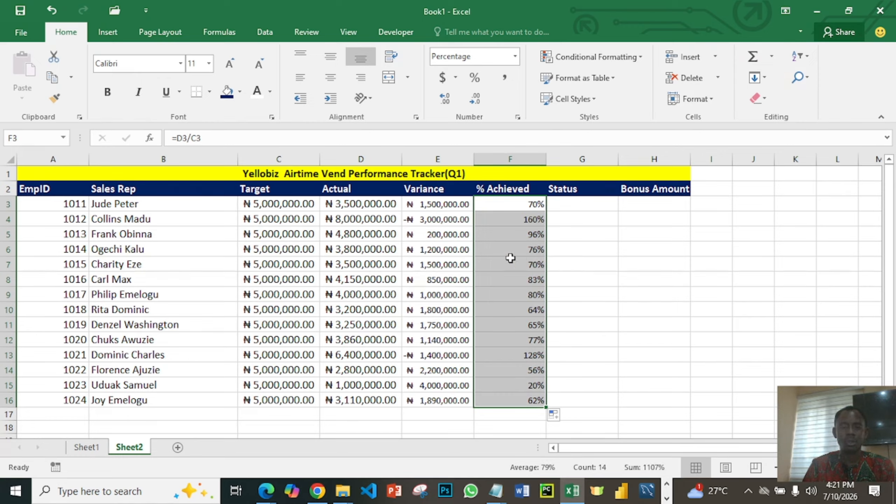
pyautogui.click(440, 266)
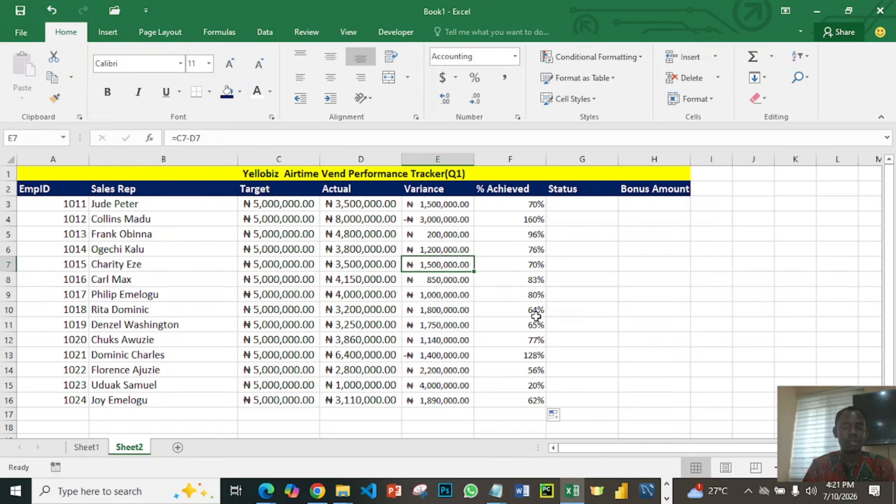
# - Enter the Status formula =IF(F3>=60%,"Eligible for bonus","Not eligible for bonus") in G3
pyautogui.click(572, 205)
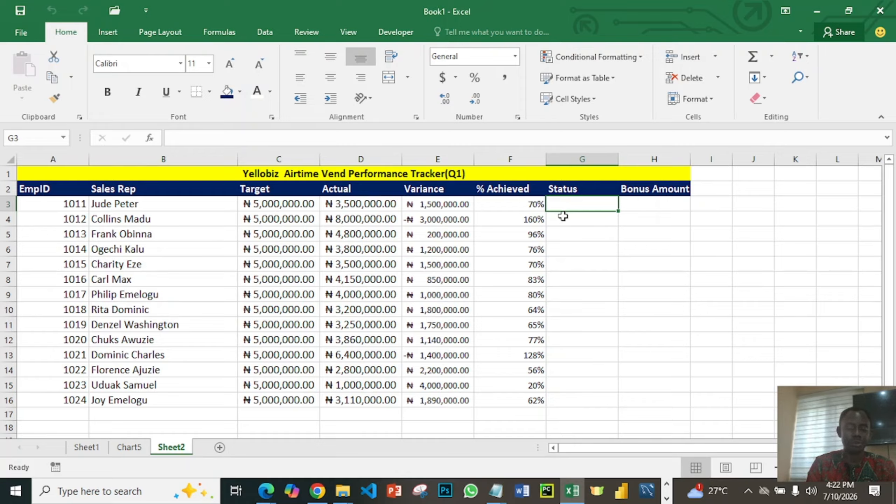
pyautogui.write('=if')
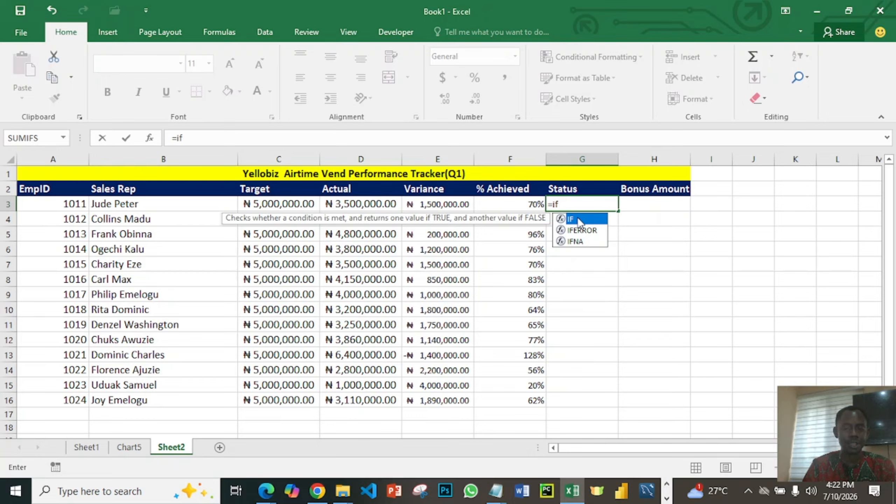
pyautogui.doubleClick(580, 221)
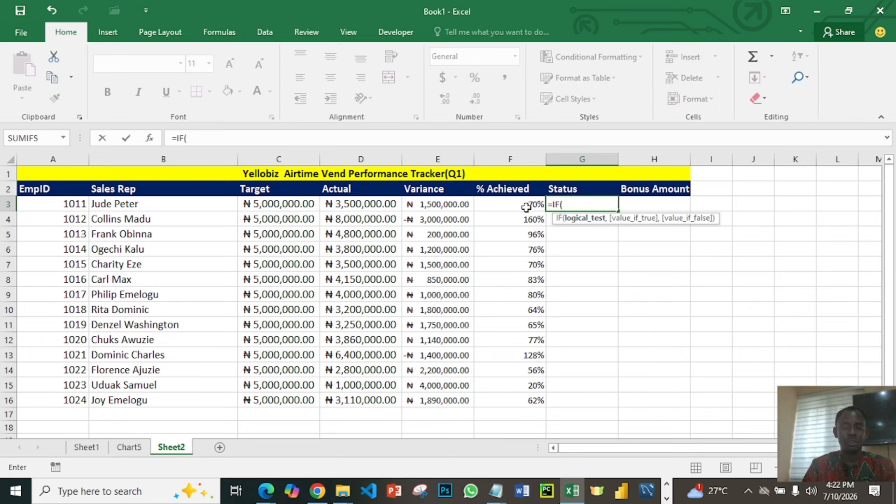
pyautogui.click(528, 207)
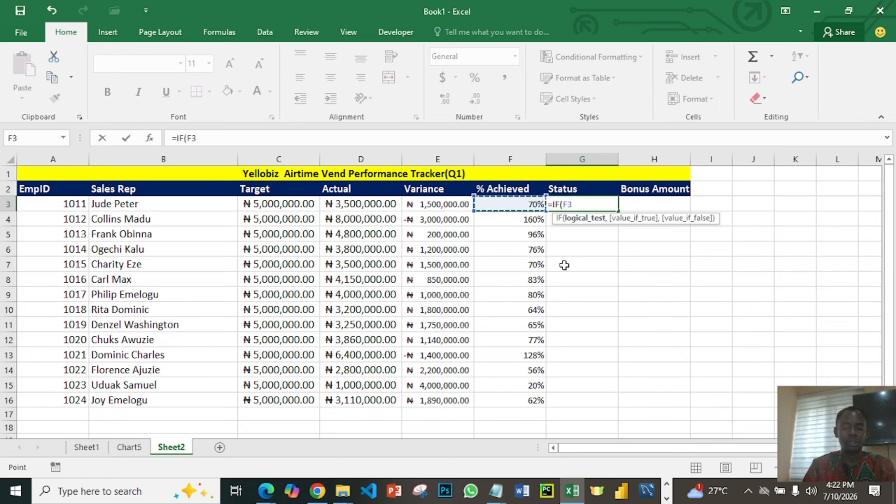
pyautogui.write('>')
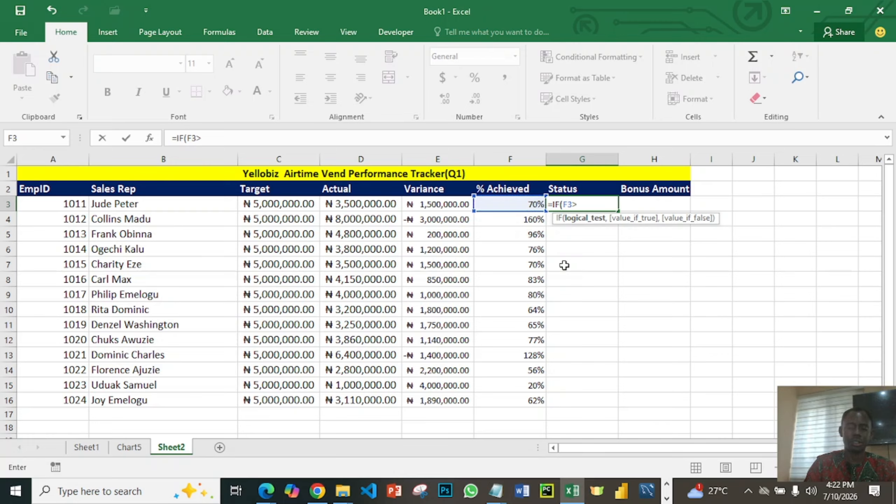
pyautogui.write('=60')
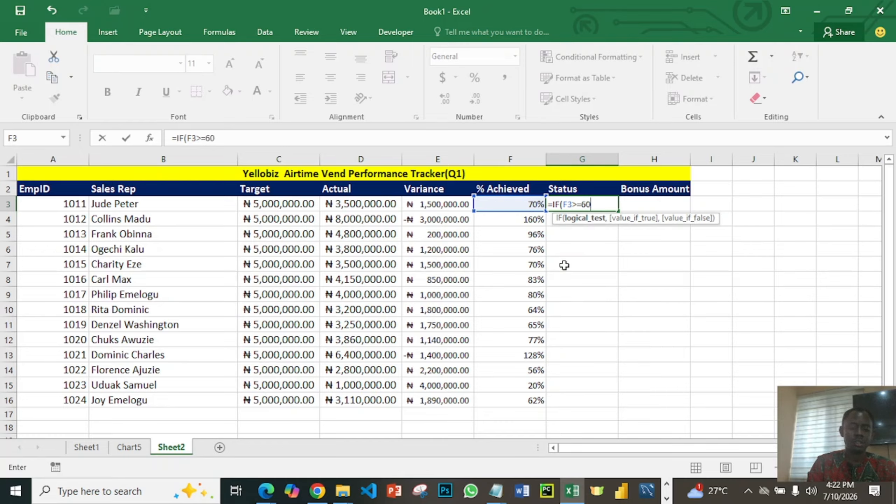
pyautogui.write('%,')
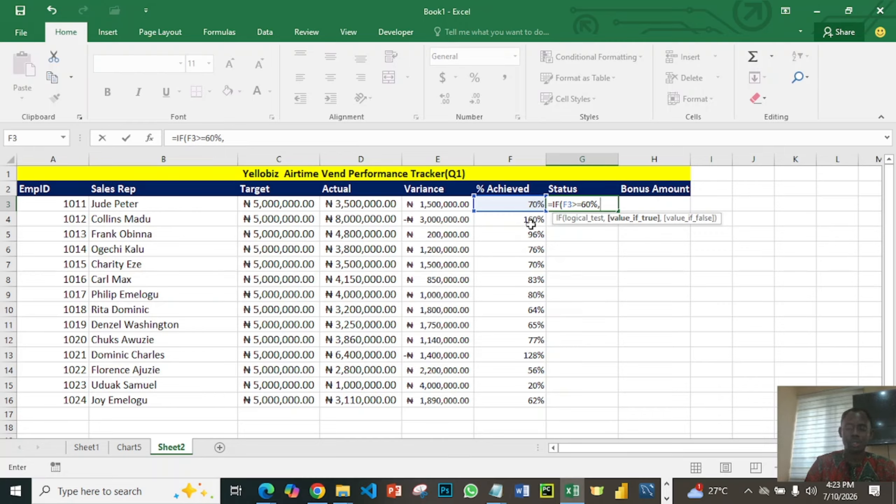
pyautogui.write('"Elig')
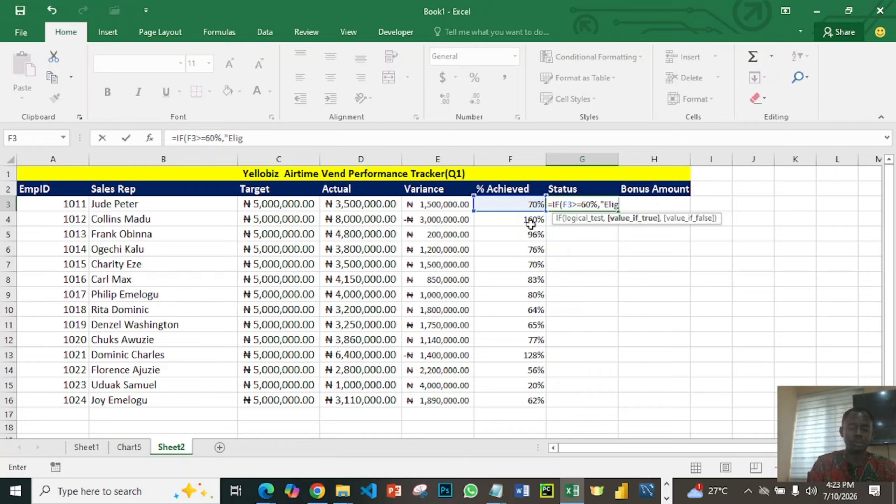
pyautogui.write('ible for ')
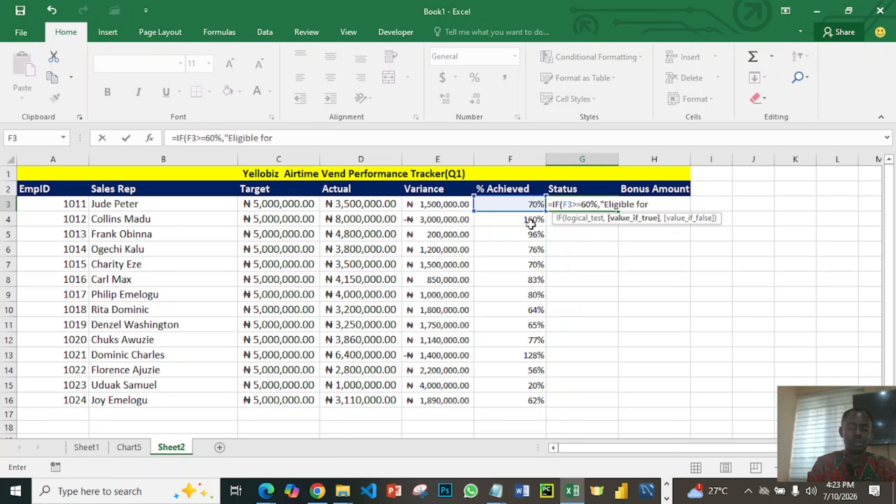
pyautogui.write('bonu')
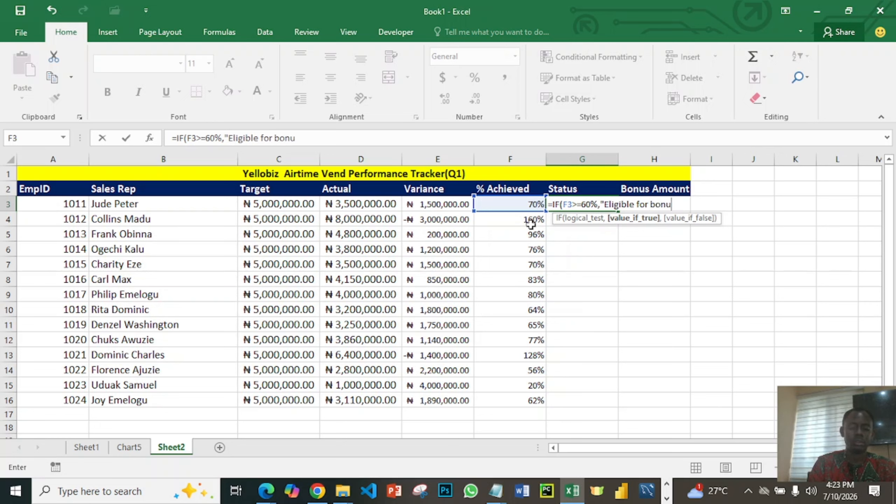
pyautogui.write('s",')
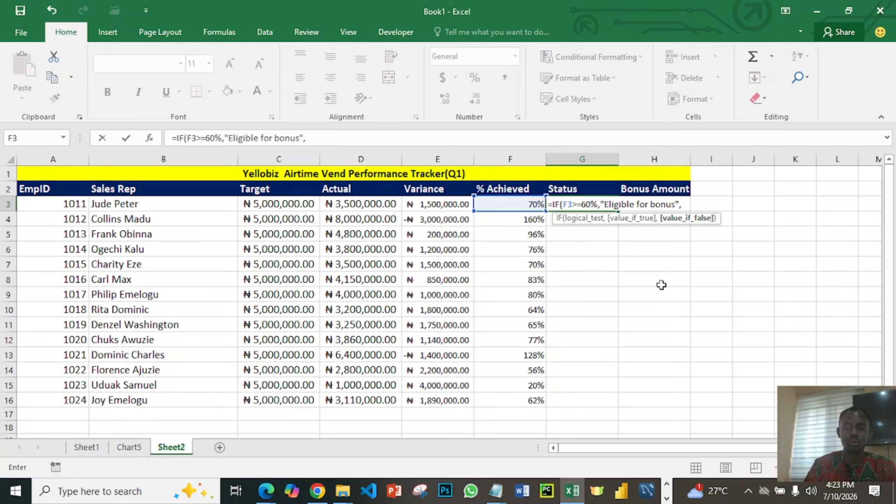
pyautogui.write('"')
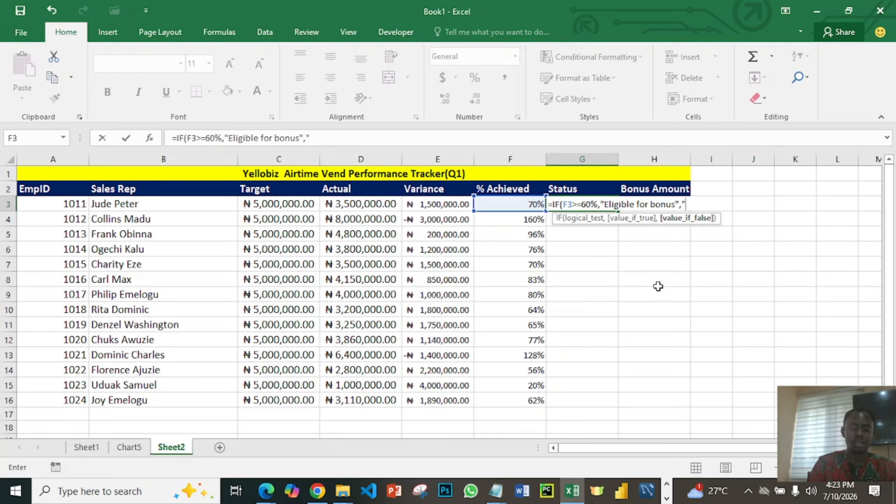
pyautogui.write('Not eligib')
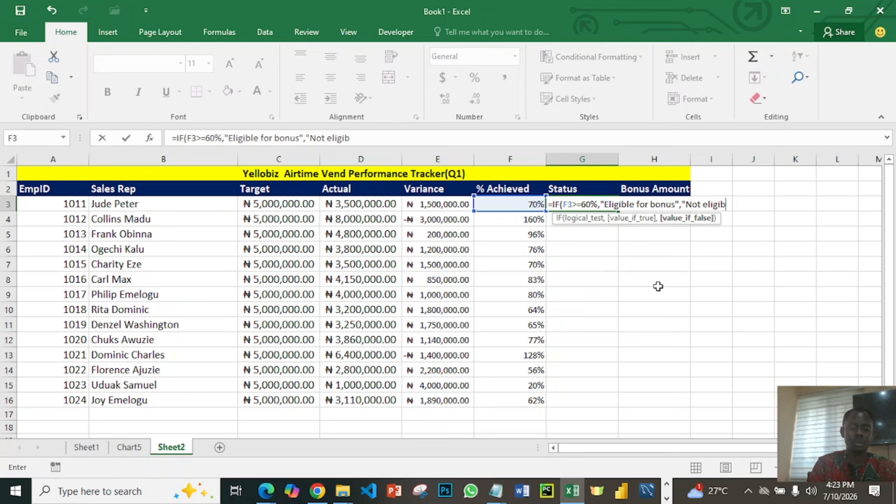
pyautogui.write('le for ')
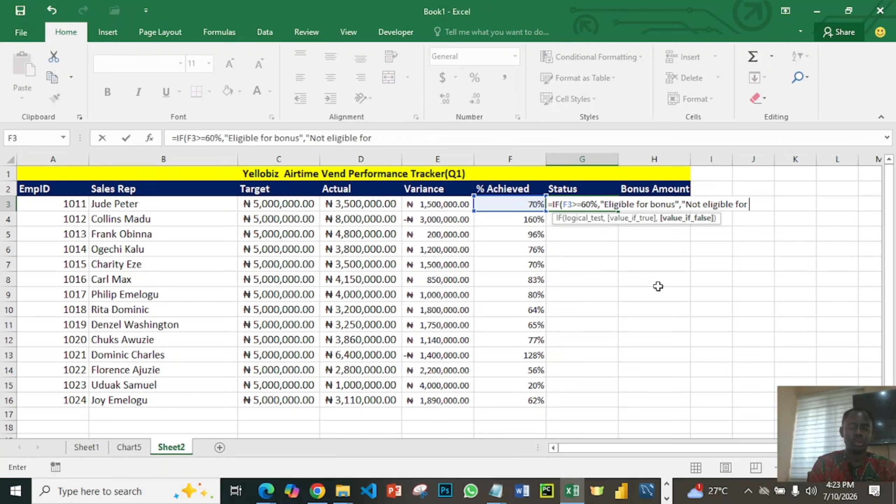
pyautogui.write('bonus')
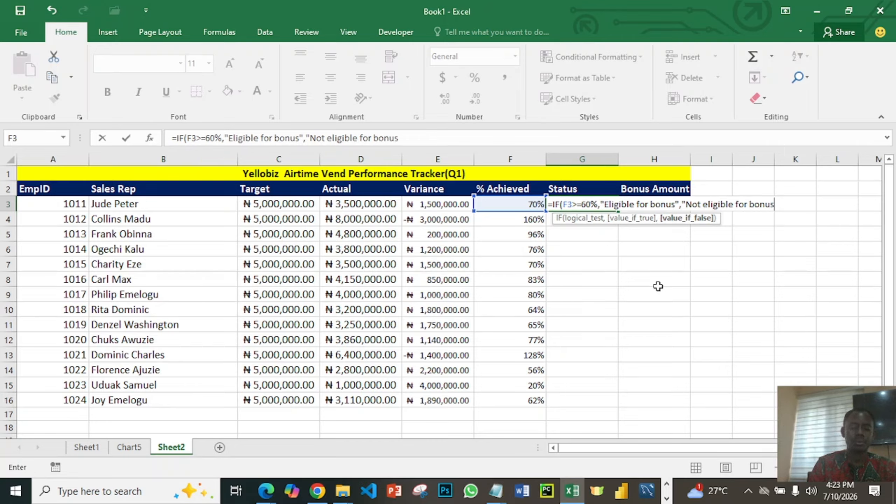
pyautogui.write('"')
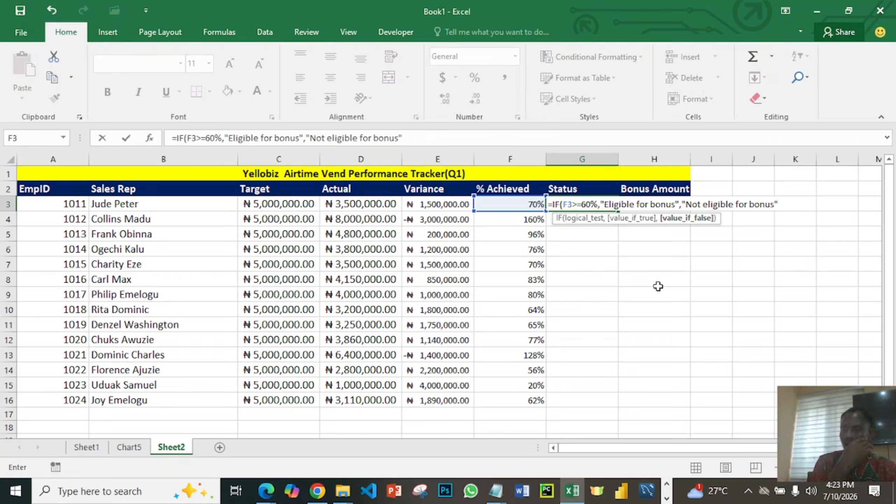
pyautogui.write(')')
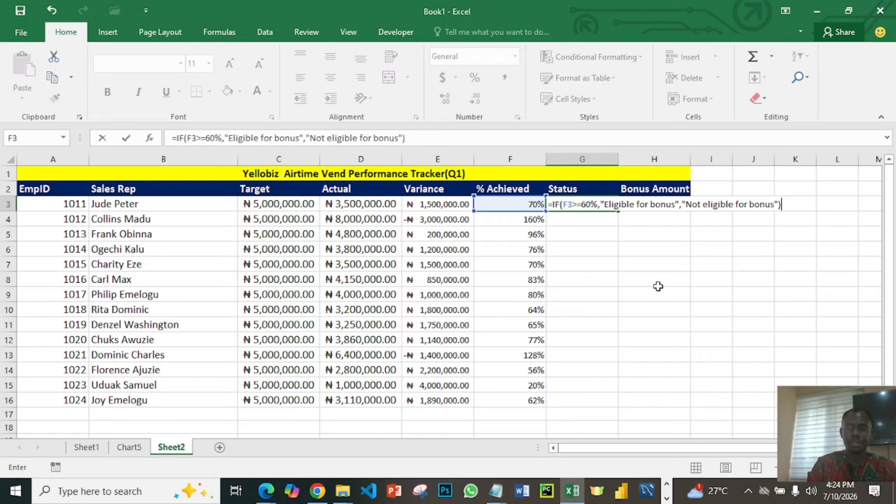
pyautogui.press('Return')
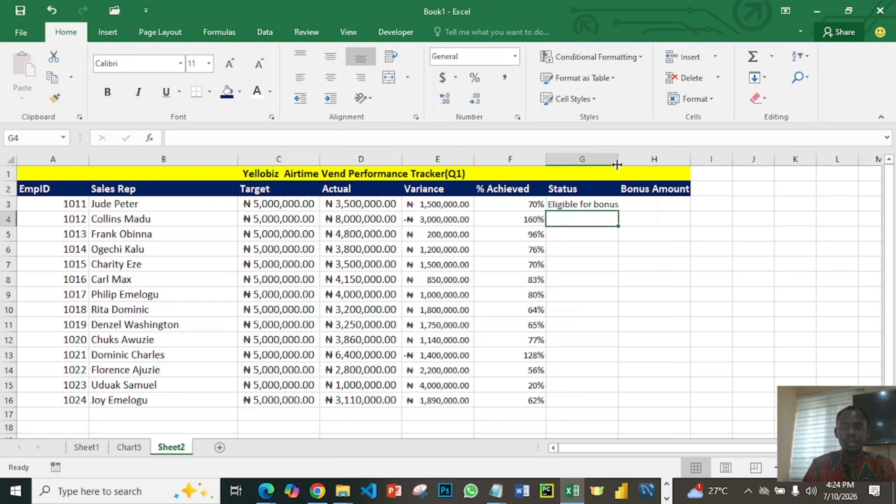
# - Fill the Status formula from G3 down to G16 and autofit the width of column G
pyautogui.moveTo(617, 165); pyautogui.dragTo(622, 164)
pyautogui.click(614, 204)
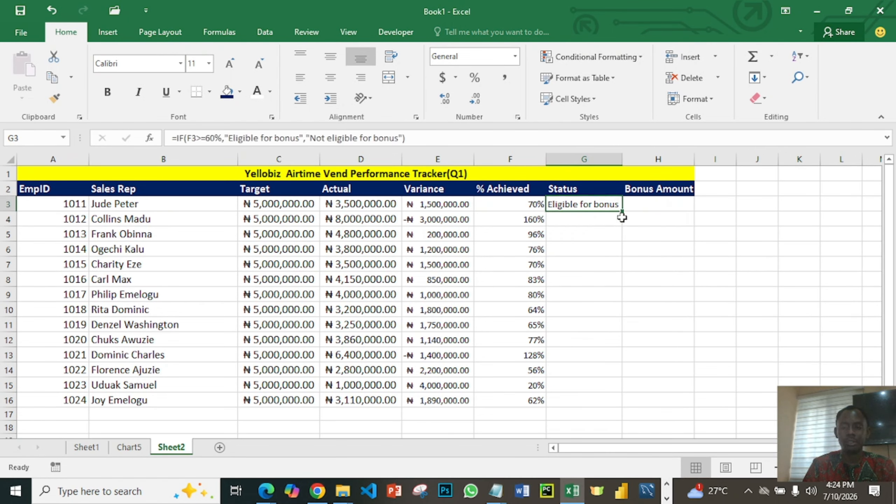
pyautogui.doubleClick(621, 211)
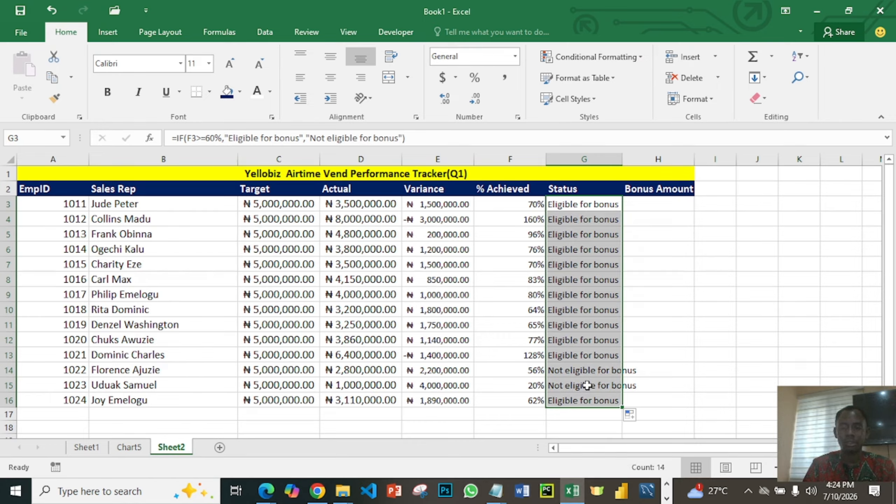
pyautogui.doubleClick(622, 159)
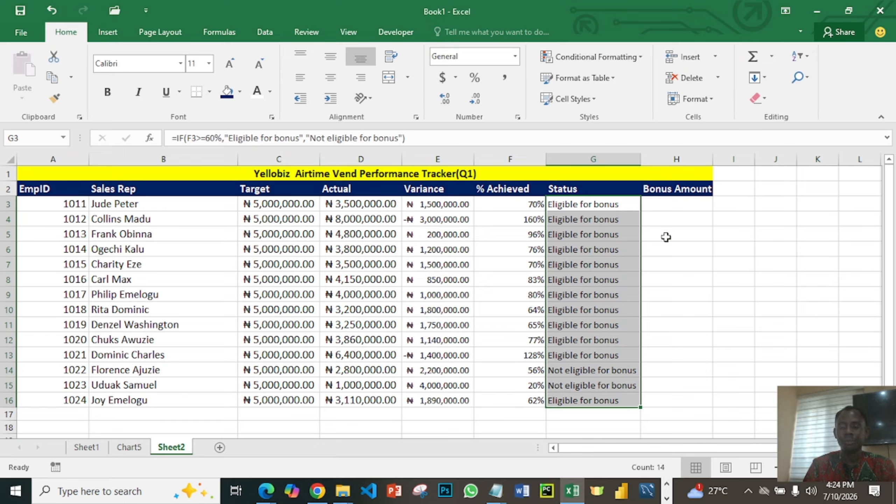
# - Enter the Bonus Amount formula =IF(F3>=60%,D3*5%,"=N= 0") in H3
pyautogui.click(683, 208)
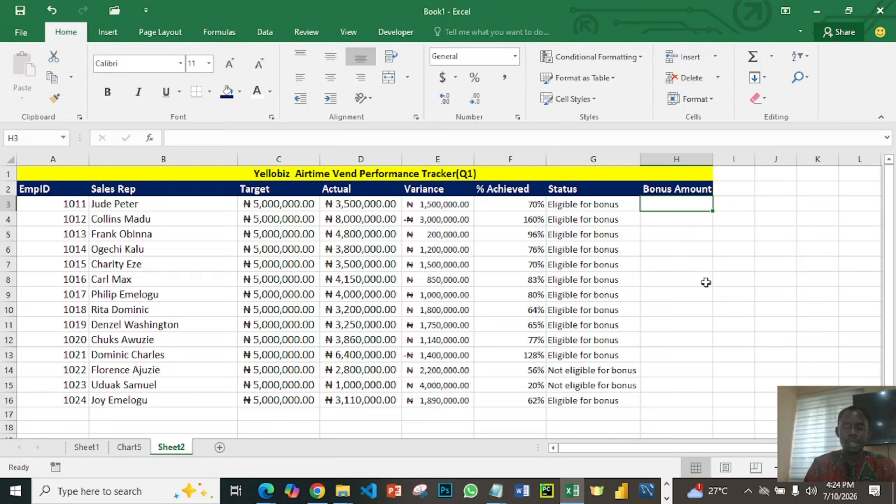
pyautogui.write('=if')
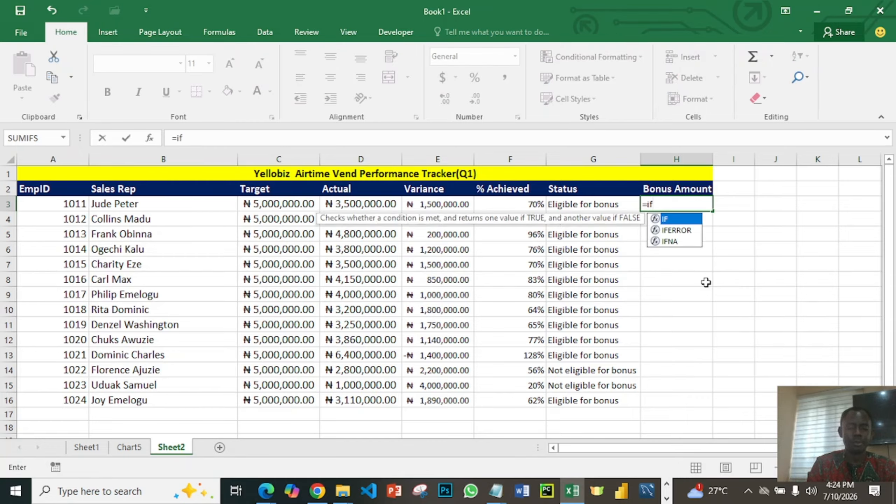
pyautogui.press('Tab')
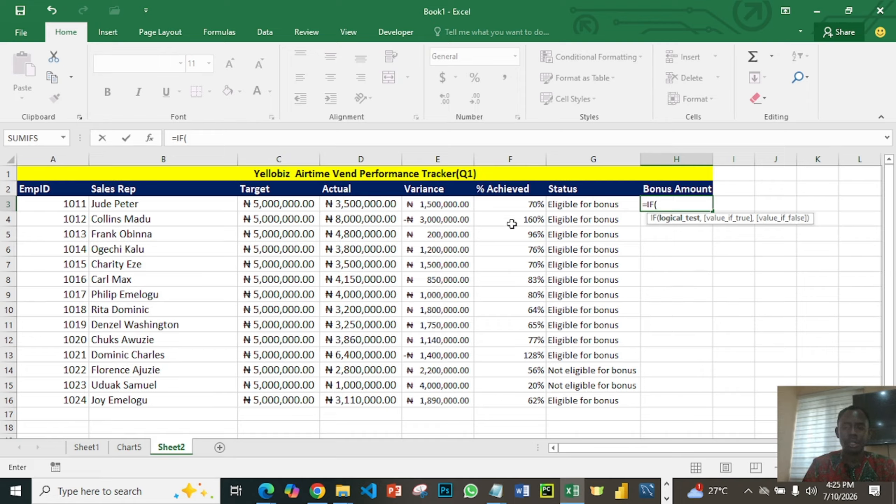
pyautogui.click(516, 204)
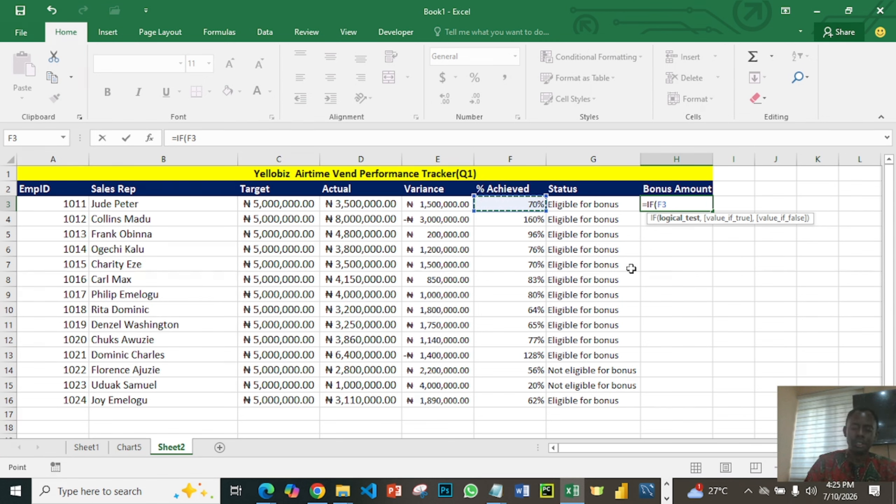
pyautogui.write('>=')
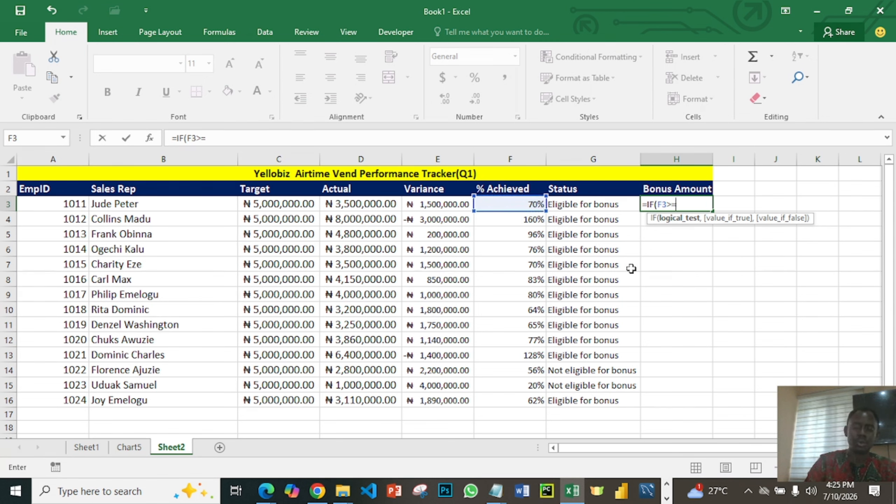
pyautogui.write('60%')
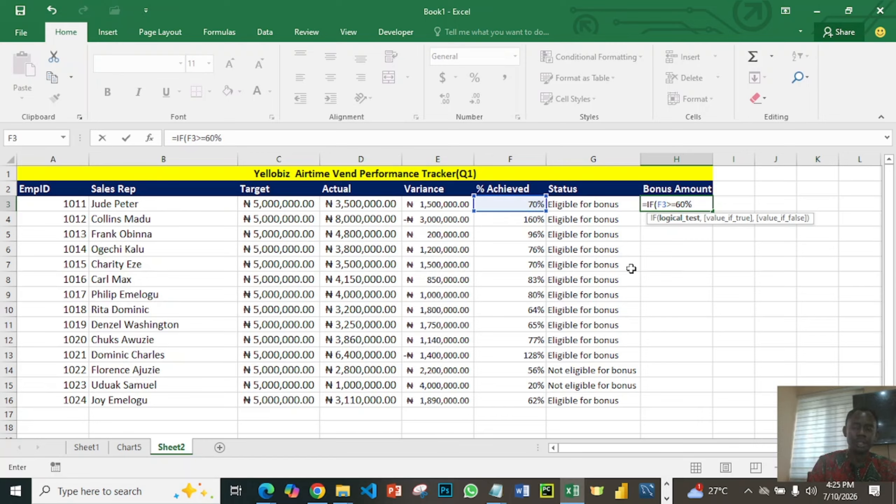
pyautogui.write(',')
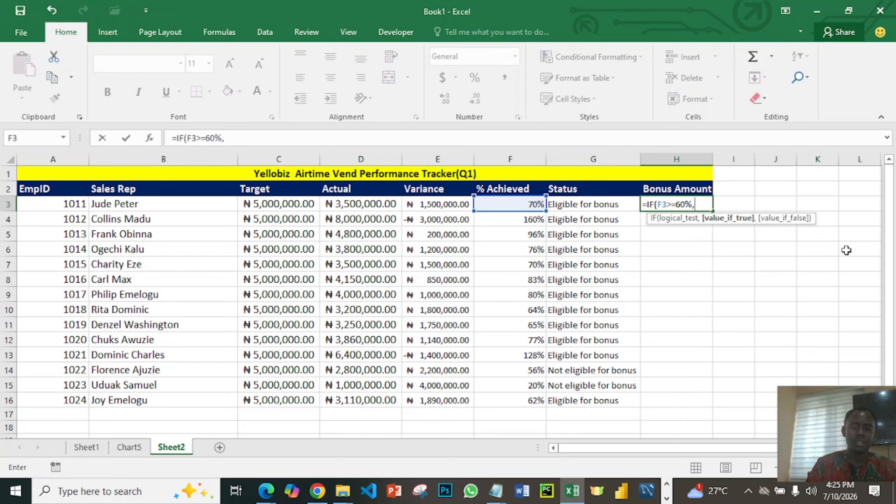
pyautogui.click(377, 204)
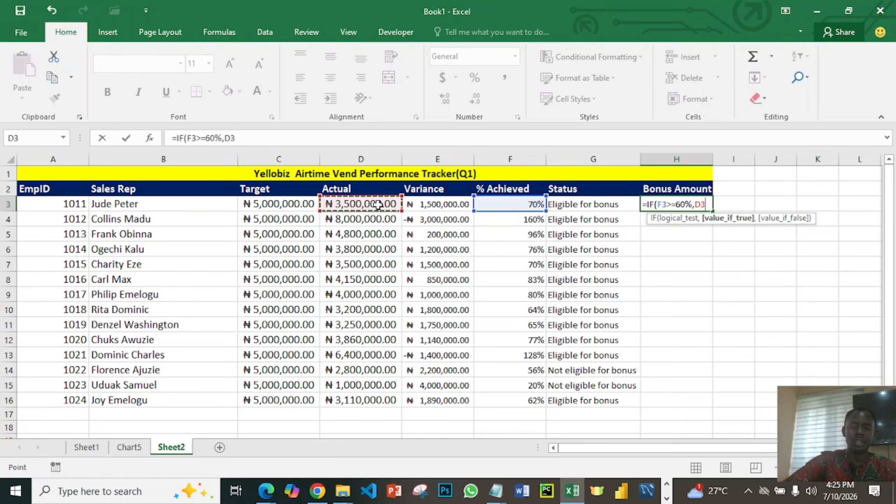
pyautogui.write('*5')
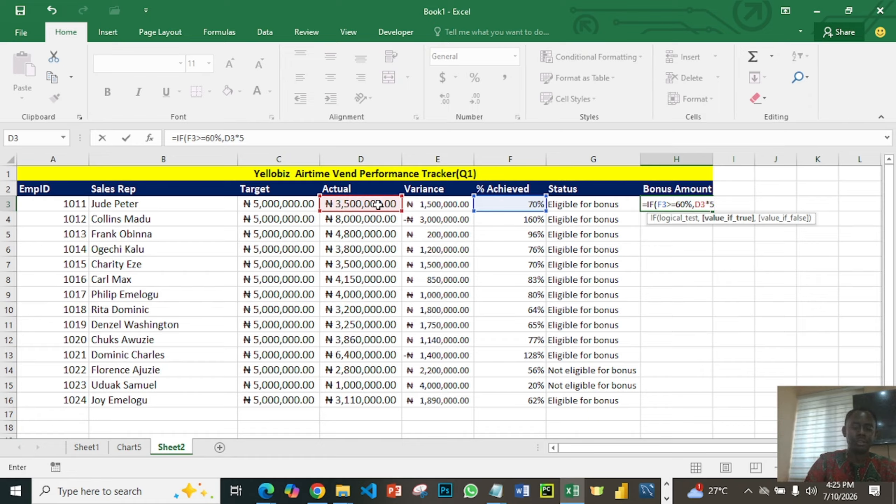
pyautogui.write('%')
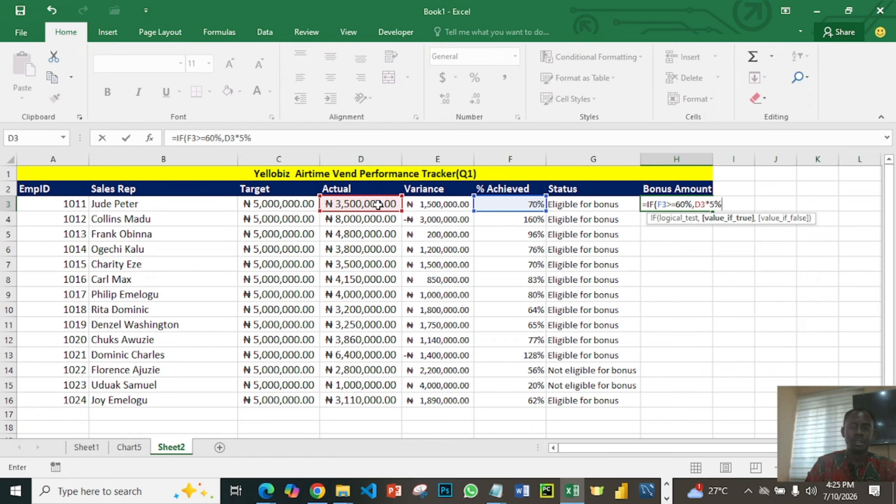
pyautogui.write(',')
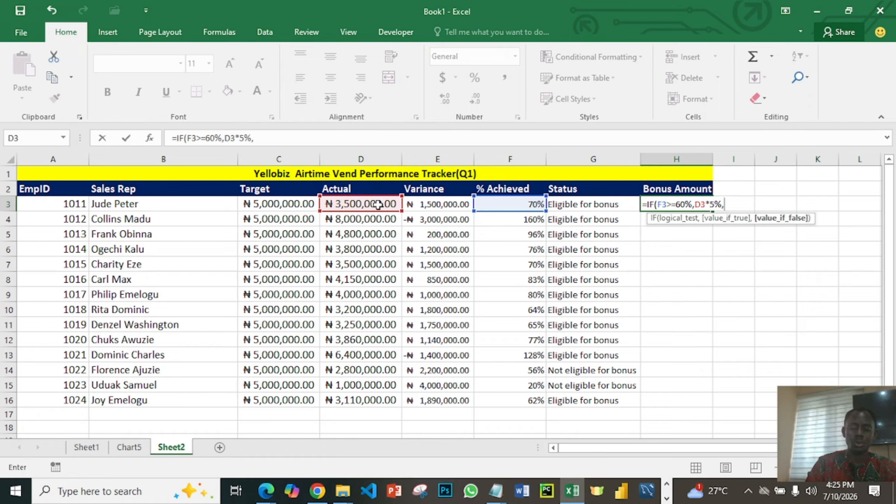
pyautogui.write('"=')
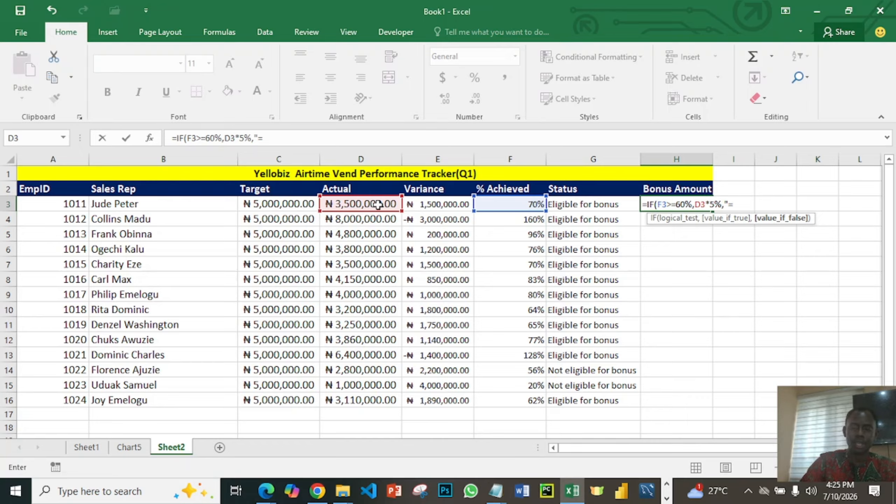
pyautogui.write('N= 0')
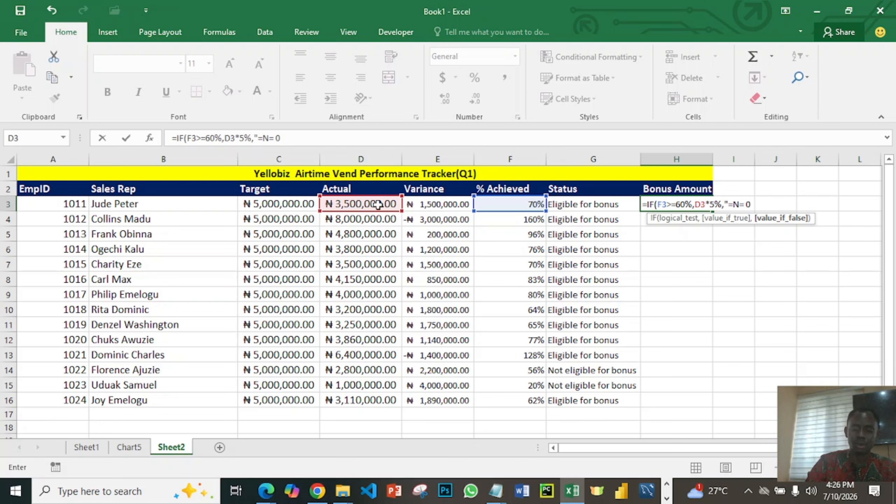
pyautogui.write('"')
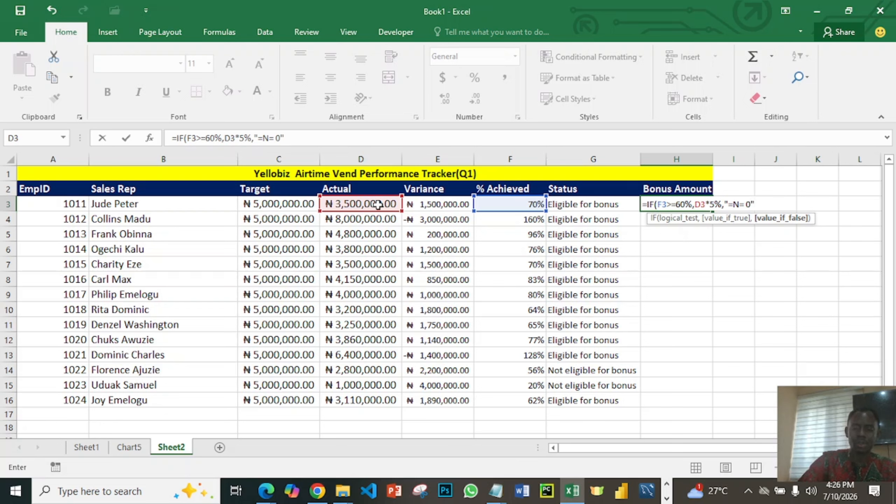
pyautogui.write(')')
pyautogui.press('Return')
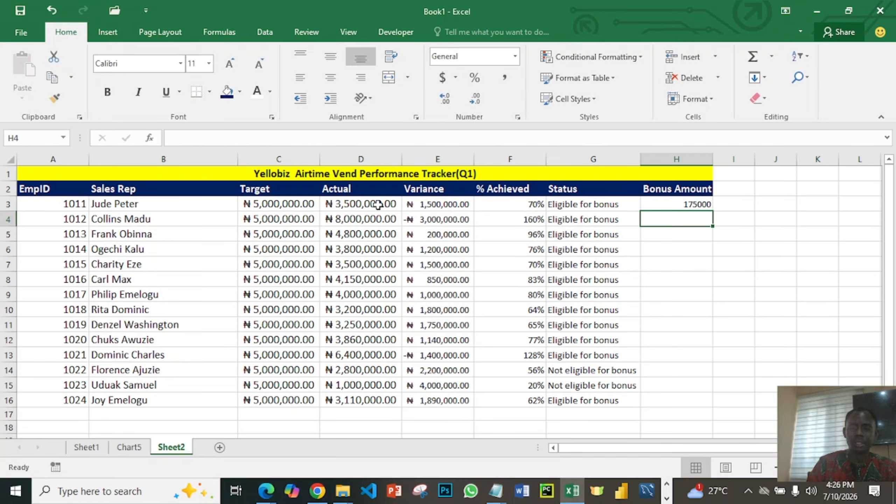
# - Set the bonus rate in the H3 formula to 1.5% and fill the formula down to H16
pyautogui.click(674, 205)
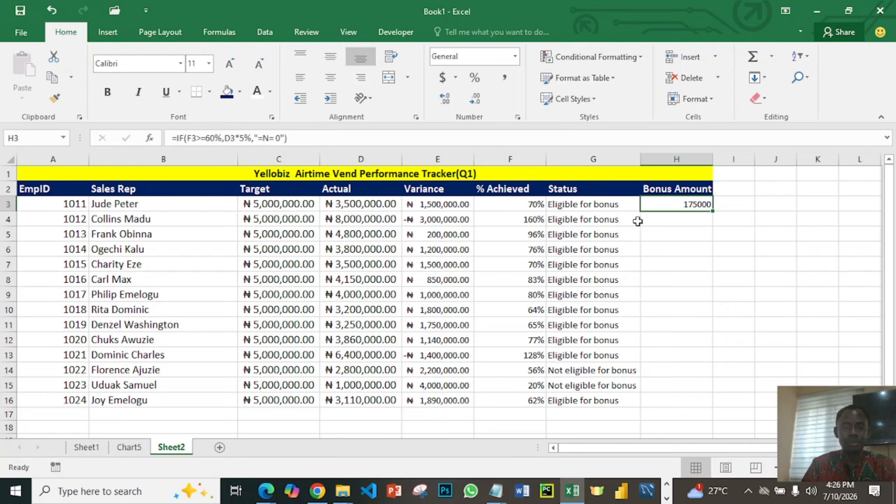
pyautogui.click(239, 138)
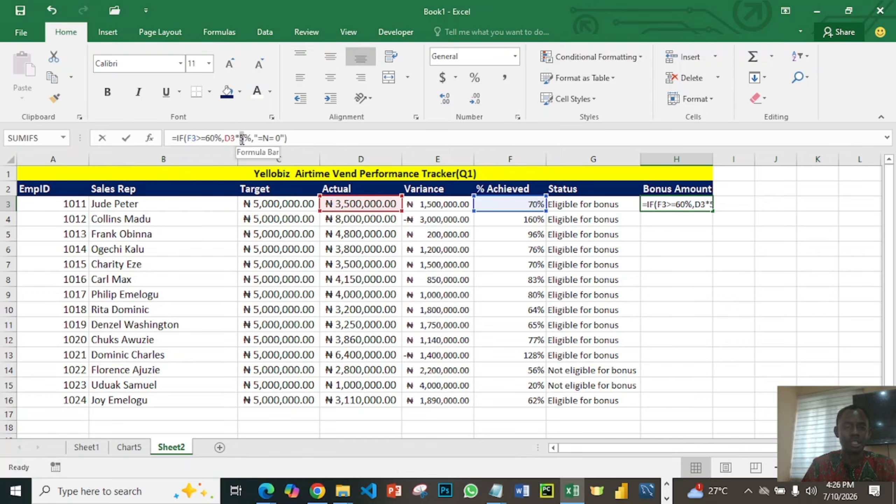
pyautogui.press('Delete')
pyautogui.write('1')
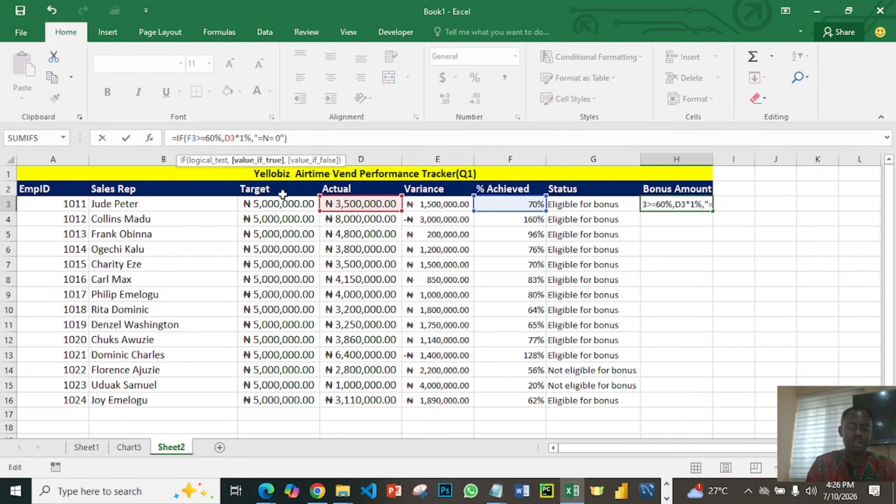
pyautogui.write('.5')
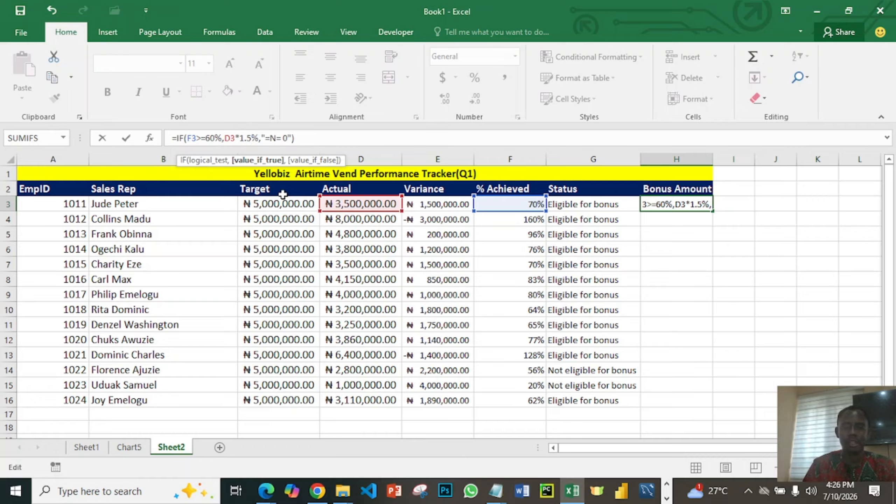
pyautogui.click(338, 139)
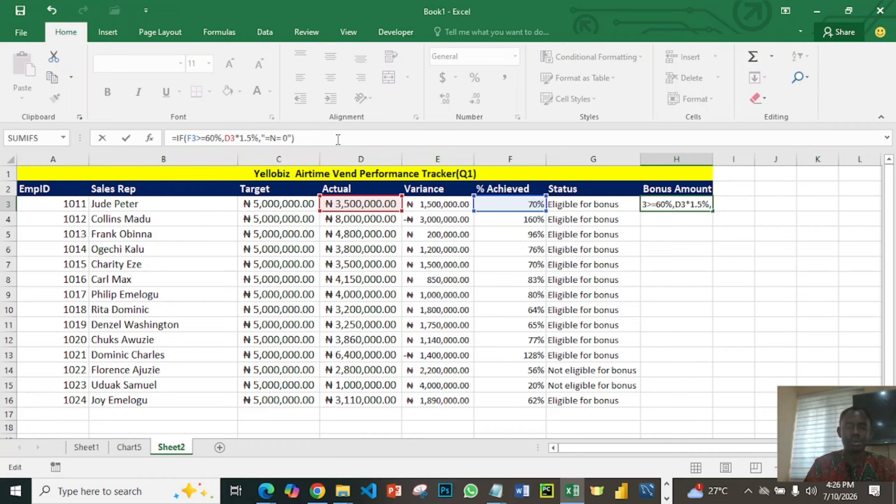
pyautogui.press('Return')
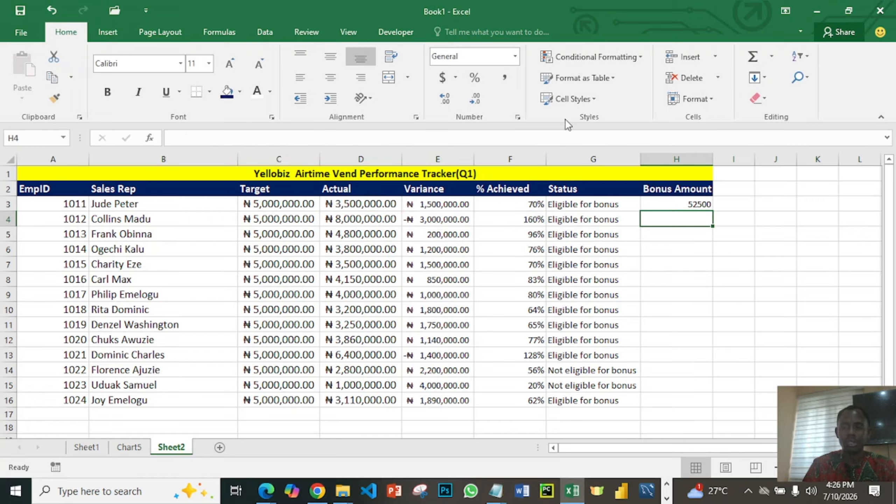
pyautogui.click(705, 206)
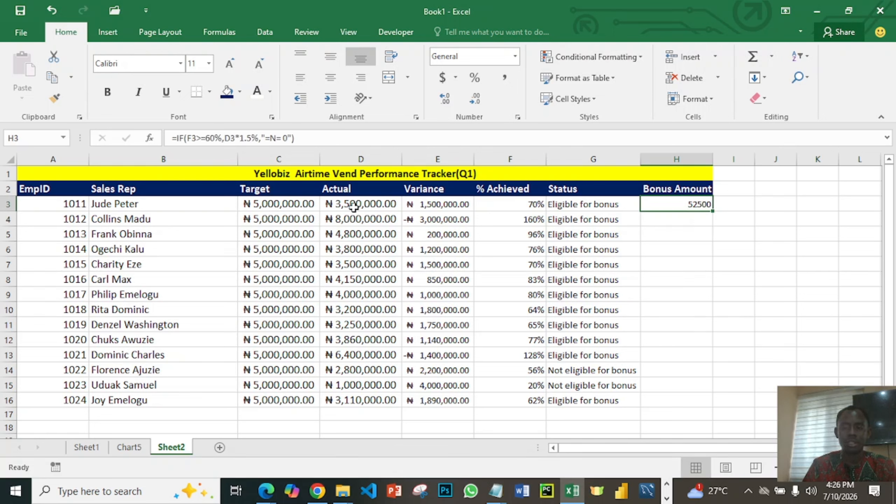
pyautogui.doubleClick(712, 210)
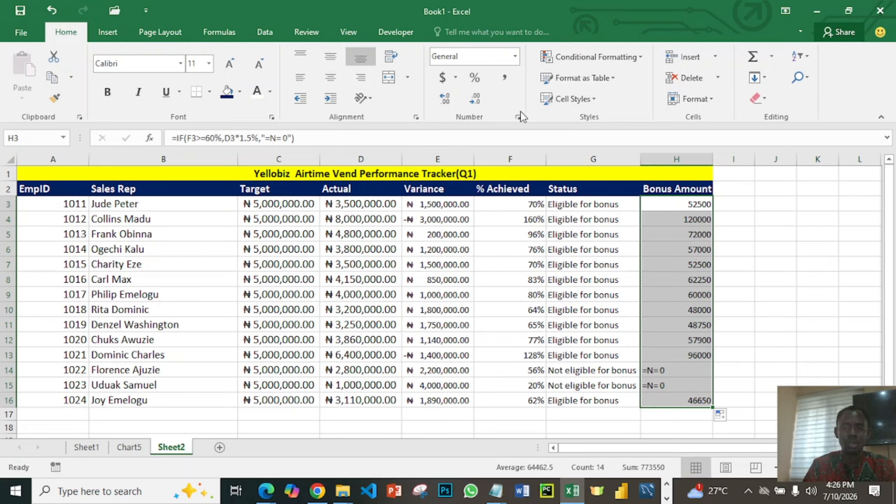
# - Format the Bonus Amount cells H3:H16 as Accounting with the ₦ Igbo currency symbol
pyautogui.click(455, 78)
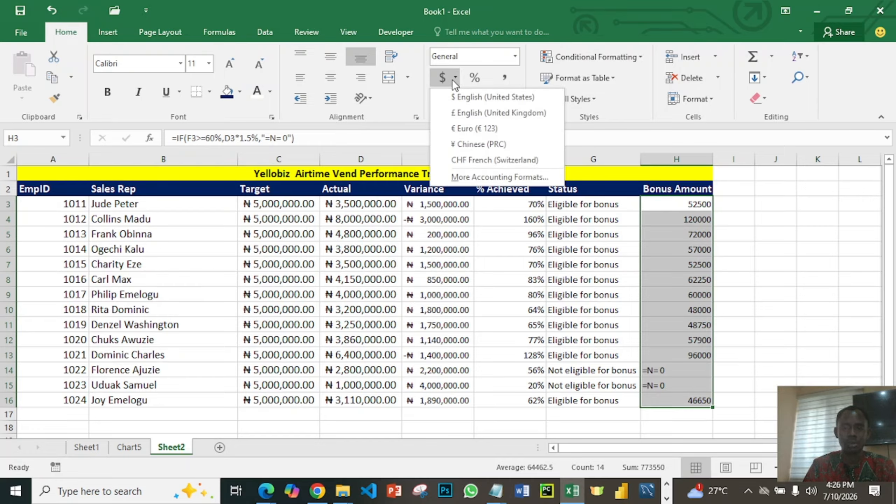
pyautogui.click(493, 180)
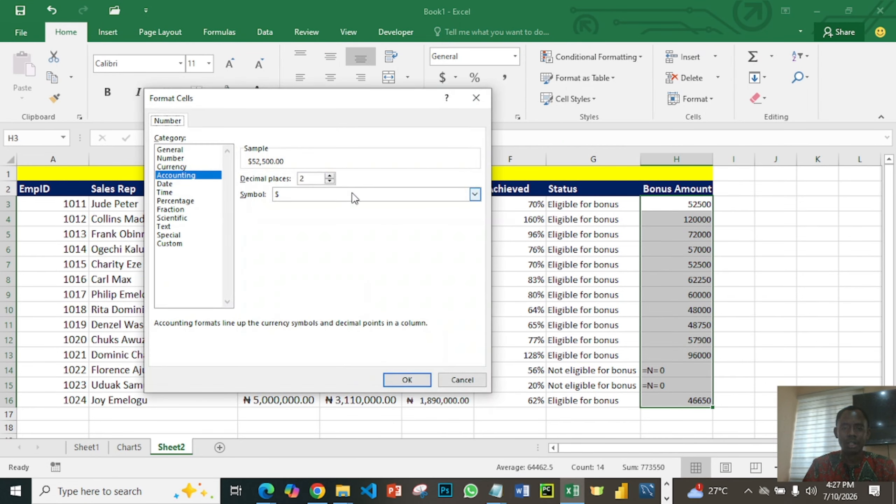
pyautogui.click(475, 193)
pyautogui.scroll(-5, 457, 219)
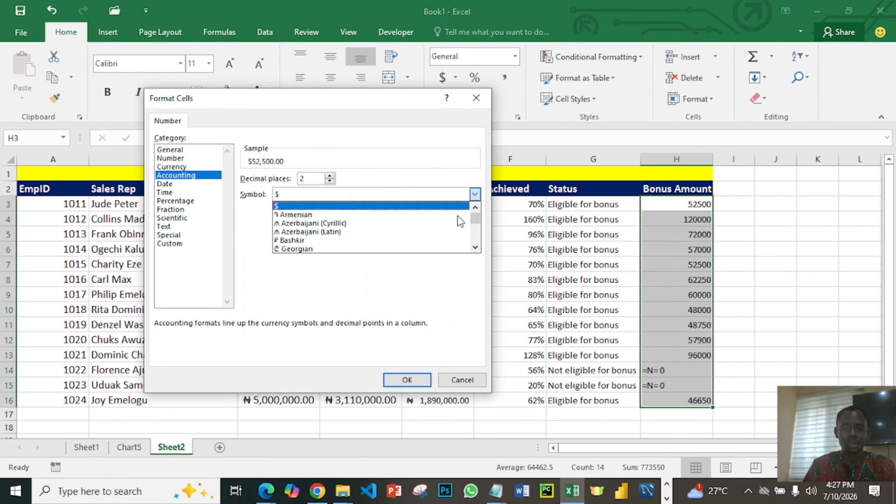
pyautogui.scroll(-6, 456, 218)
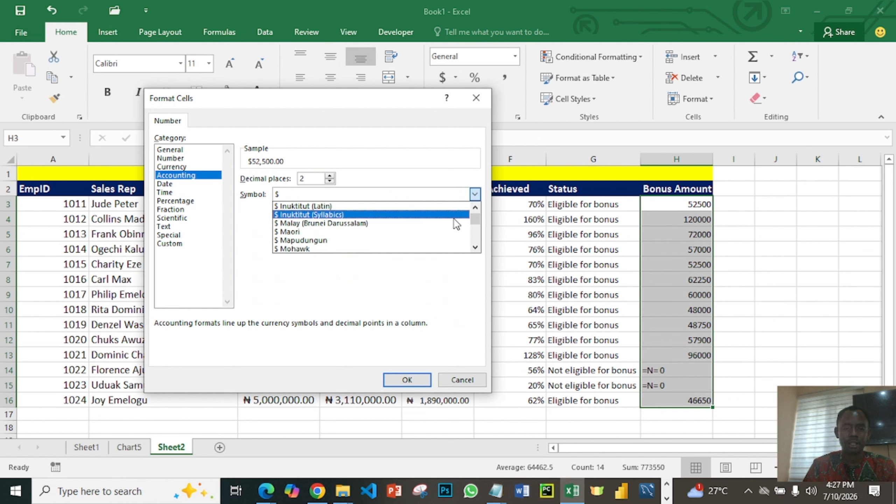
pyautogui.scroll(-2, 454, 219)
pyautogui.scroll(3, 454, 220)
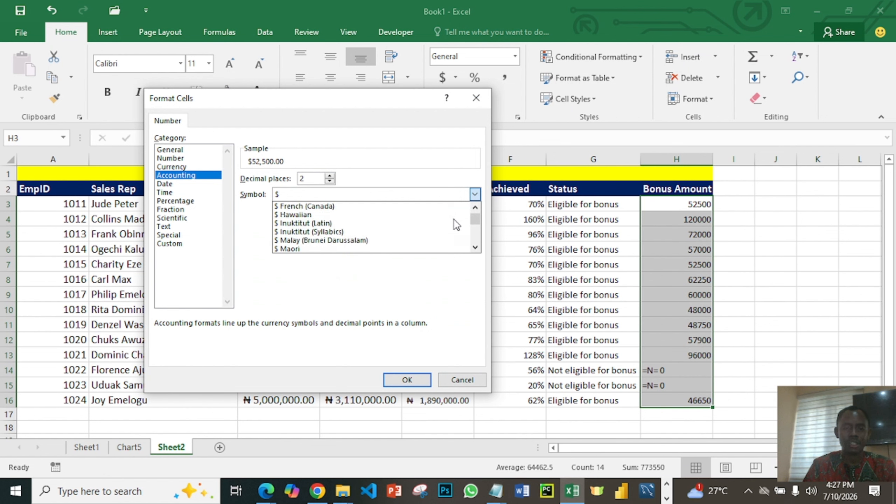
pyautogui.scroll(-10, 439, 229)
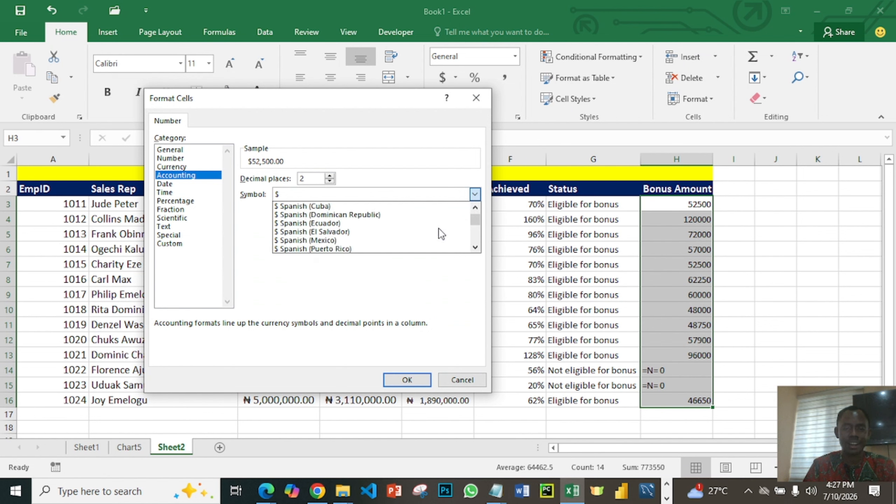
pyautogui.scroll(-6, 438, 229)
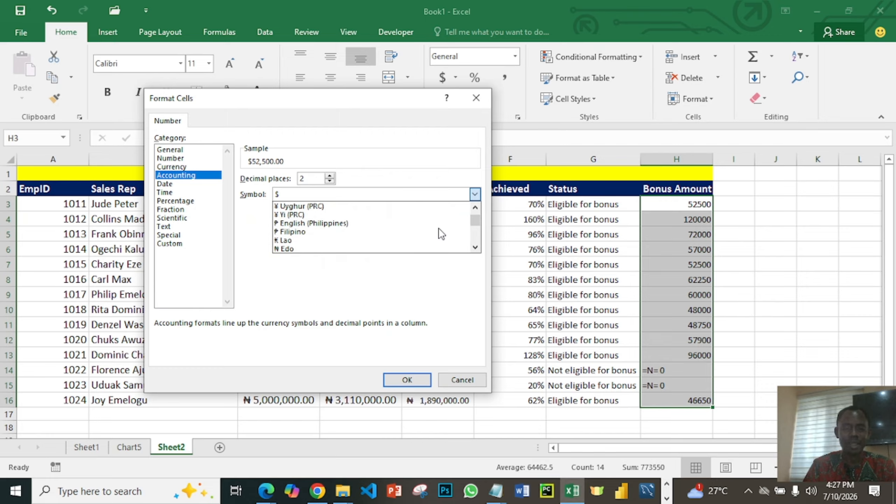
pyautogui.scroll(-1, 437, 231)
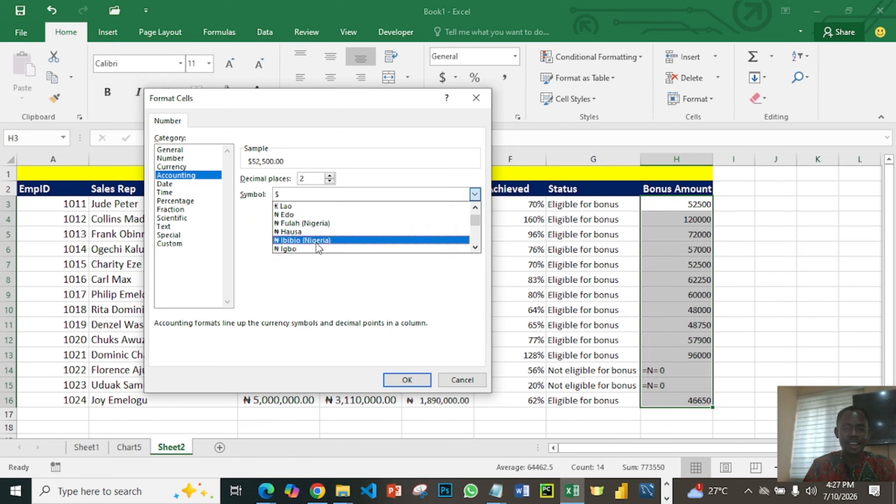
pyautogui.click(317, 248)
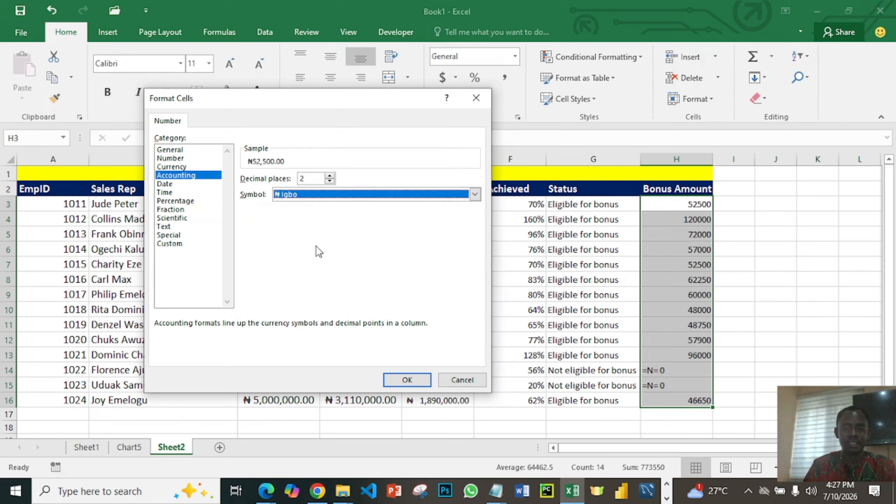
pyautogui.click(411, 379)
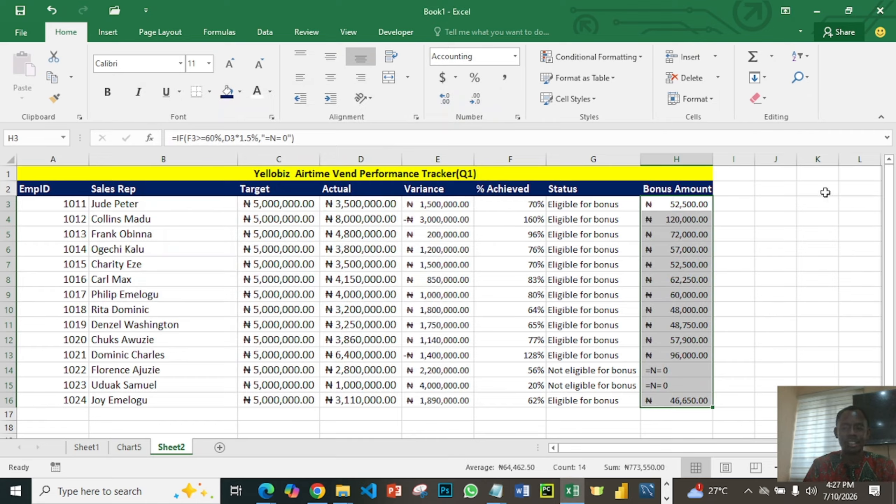